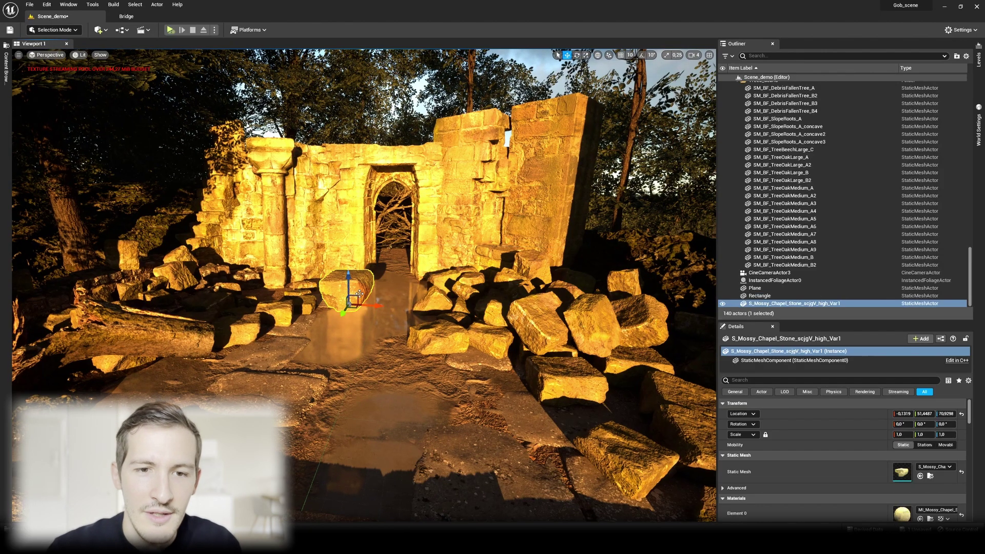
Fly around the ruins and check the Mossy Chapel Stone assets in Bridge, then return to Scene_demo
{"action": "key", "text": "s"}
{"action": "mouse_move", "coordinate": [484, 368]}
{"action": "right_mouse_down"}
{"action": "mouse_move", "coordinate": [411, 366]}
{"action": "mouse_move", "coordinate": [534, 363]}
{"action": "mouse_move", "coordinate": [472, 363]}
{"action": "right_mouse_up"}
{"action": "key", "text": "d"}
{"action": "key", "text": "a"}
{"action": "key", "text": "d"}
{"action": "left_click_drag", "start_coordinate": [324, 291], "coordinate": [292, 291], "text": "alt"}
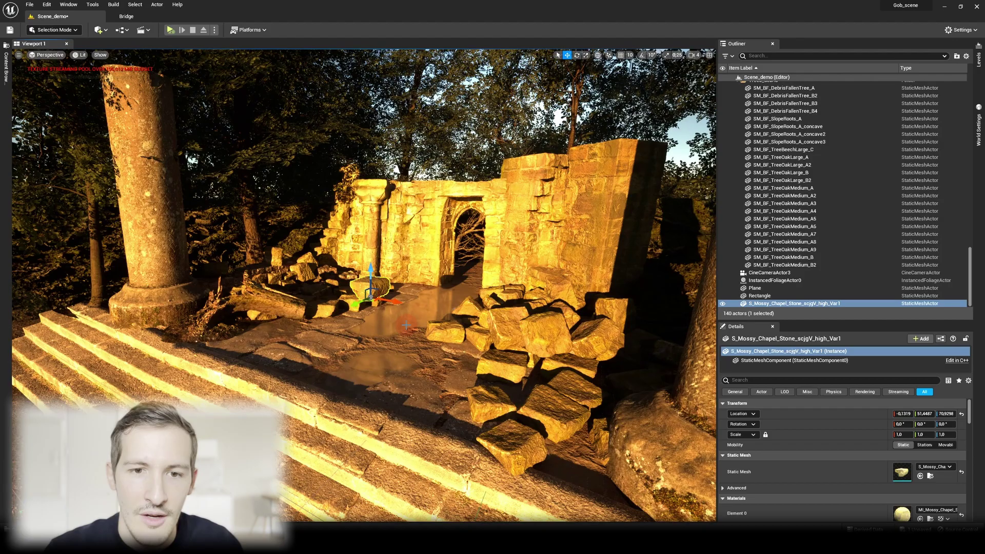
{"action": "left_click", "coordinate": [132, 16]}
{"action": "left_click", "coordinate": [67, 16]}
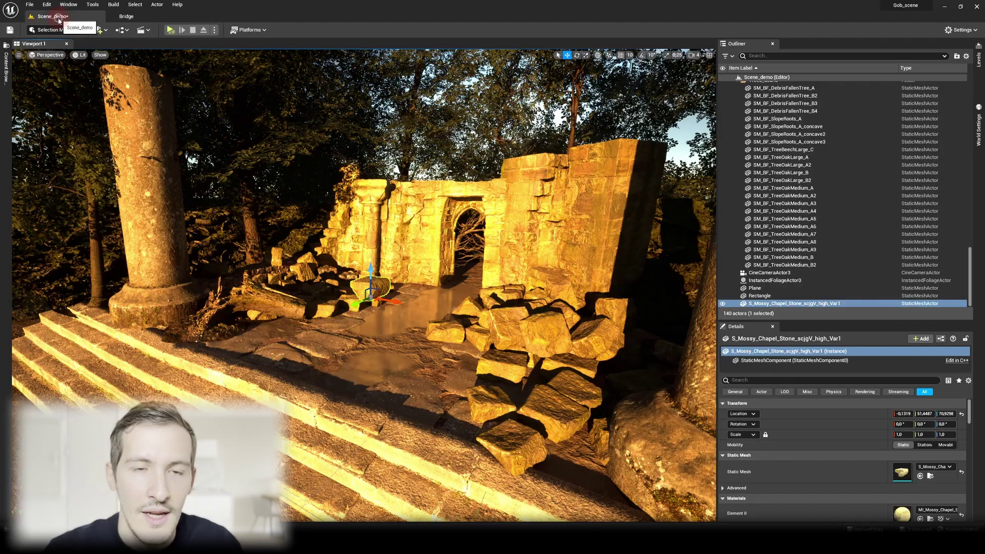
Approach the mossy chapel stone and raise it to about Z 167 above the doorway floor
{"action": "key", "text": "w"}
{"action": "right_click_drag", "start_coordinate": [420, 261], "coordinate": [442, 261]}
{"action": "key", "text": "s"}
{"action": "key", "text": "a"}
{"action": "key", "text": "d"}
{"action": "key", "text": "d"}
{"action": "right_click_drag", "start_coordinate": [345, 266], "coordinate": [267, 267]}
{"action": "key", "text": "w"}
{"action": "left_click_drag", "start_coordinate": [326, 255], "coordinate": [326, 226]}
Rotate the stone to about -86° around Z and inspect it from the right side
{"action": "key", "text": "e"}
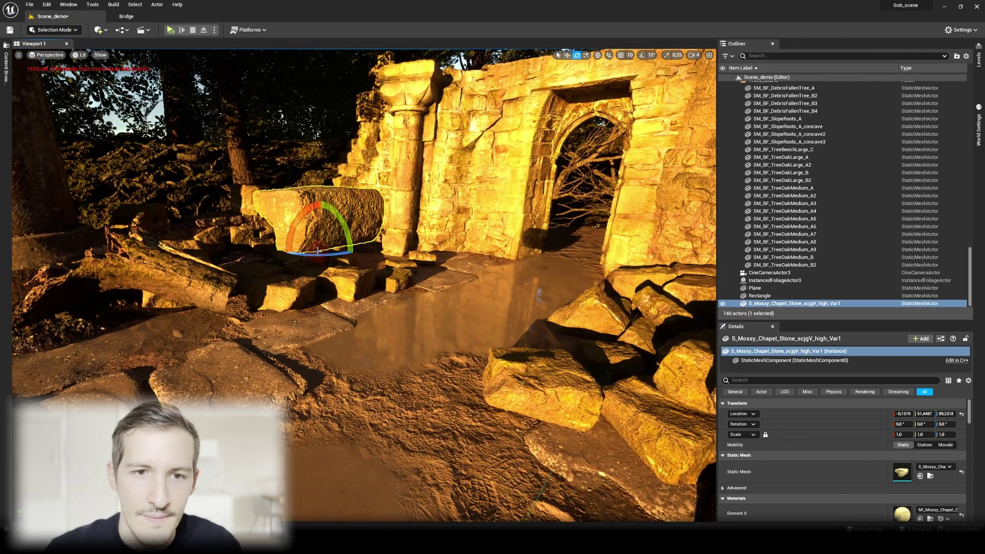
{"action": "key", "text": "w"}
{"action": "mouse_move", "coordinate": [274, 259]}
{"action": "right_mouse_down"}
{"action": "mouse_move", "coordinate": [334, 259]}
{"action": "mouse_move", "coordinate": [274, 258]}
{"action": "right_mouse_up"}
{"action": "left_click_drag", "start_coordinate": [251, 257], "coordinate": [359, 240]}
{"action": "right_click_drag", "start_coordinate": [359, 241], "coordinate": [408, 237]}
{"action": "key", "text": "w"}
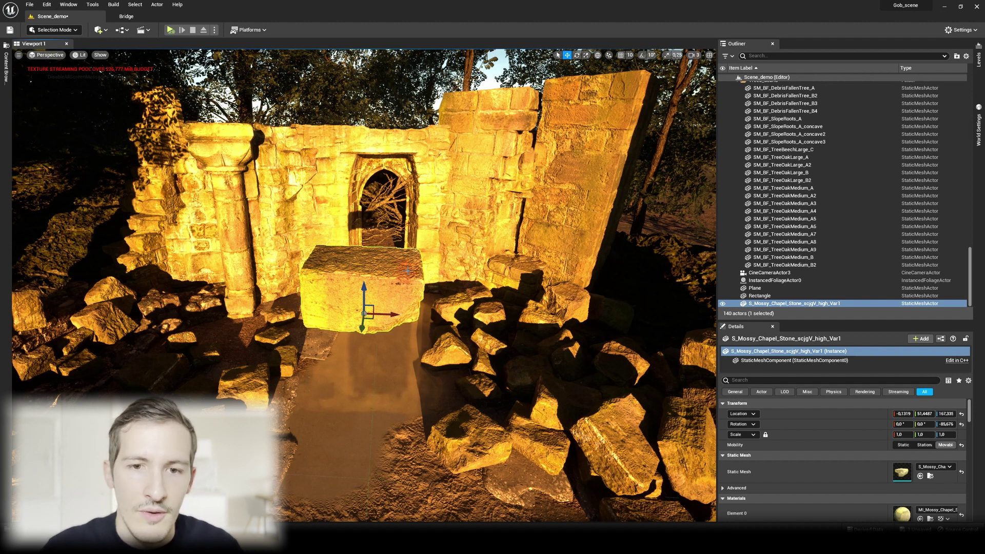
{"action": "scroll", "coordinate": [408, 272], "scroll_direction": "up", "scroll_amount": 2}
{"action": "left_click_drag", "start_coordinate": [405, 273], "coordinate": [328, 273], "text": "alt"}
{"action": "scroll", "coordinate": [398, 272], "scroll_direction": "down", "scroll_amount": 1}
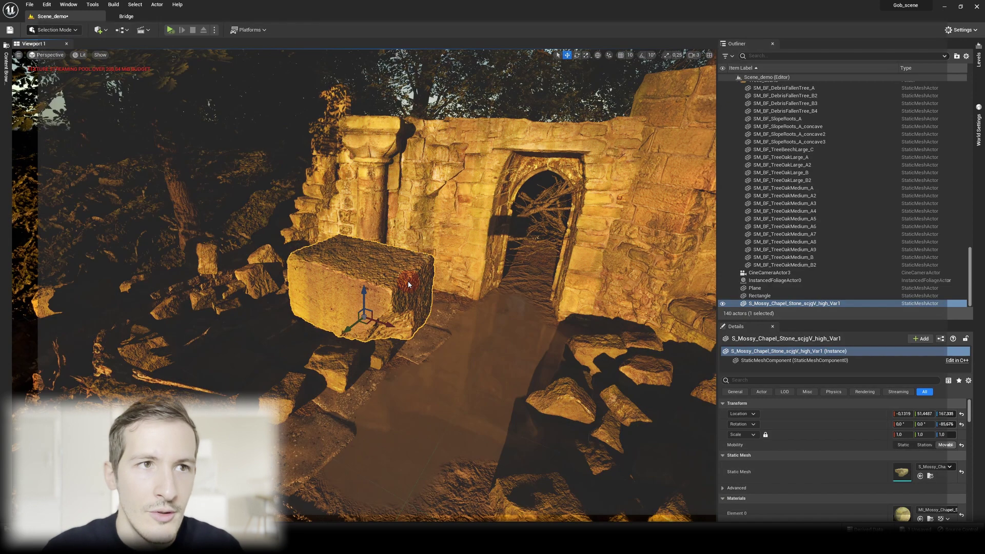
Open the stone's static mesh editor with Ctrl+E and look over its collision options
{"action": "key", "text": "ctrl+e"}
{"action": "scroll", "coordinate": [325, 256], "scroll_direction": "up", "scroll_amount": 6}
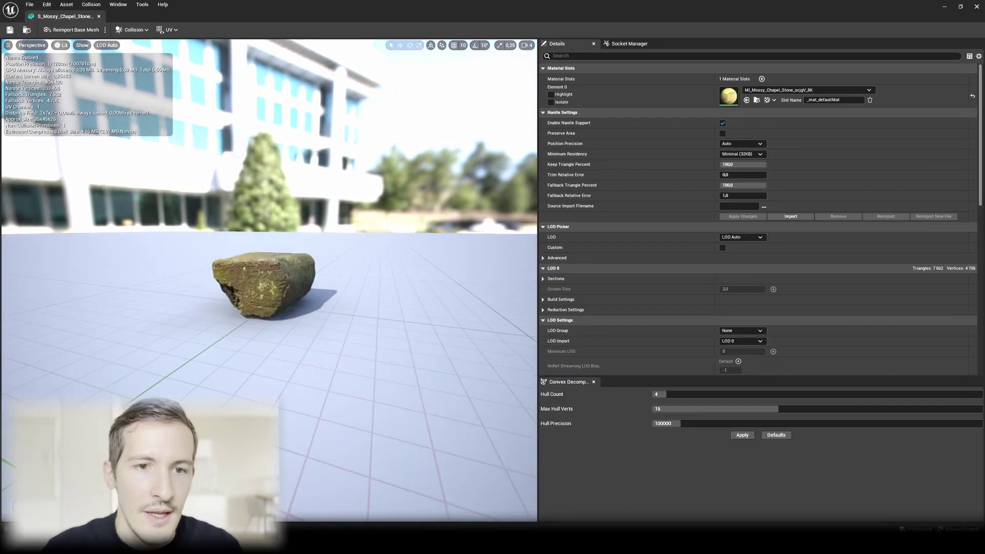
{"action": "scroll", "coordinate": [315, 286], "scroll_direction": "down", "scroll_amount": 3}
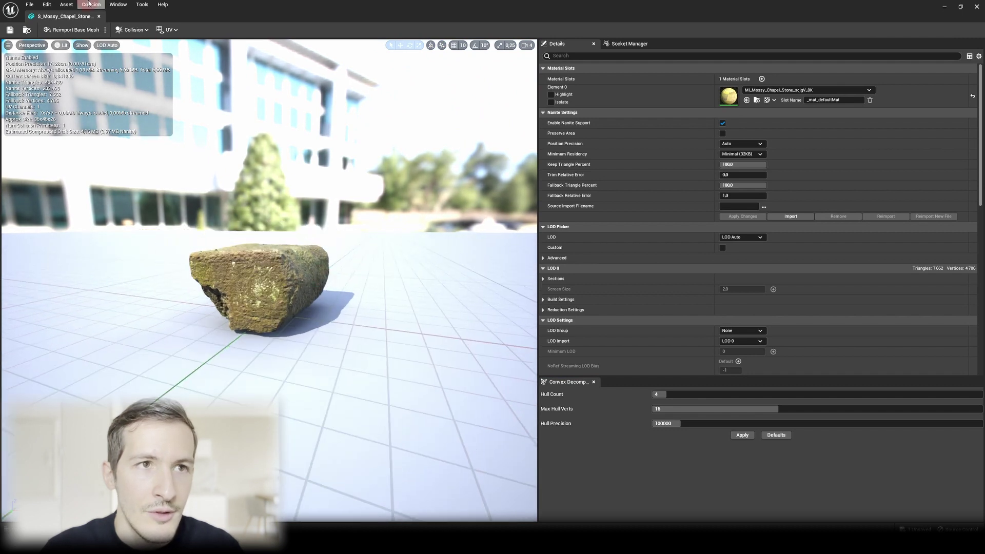
{"action": "left_click", "coordinate": [143, 32]}
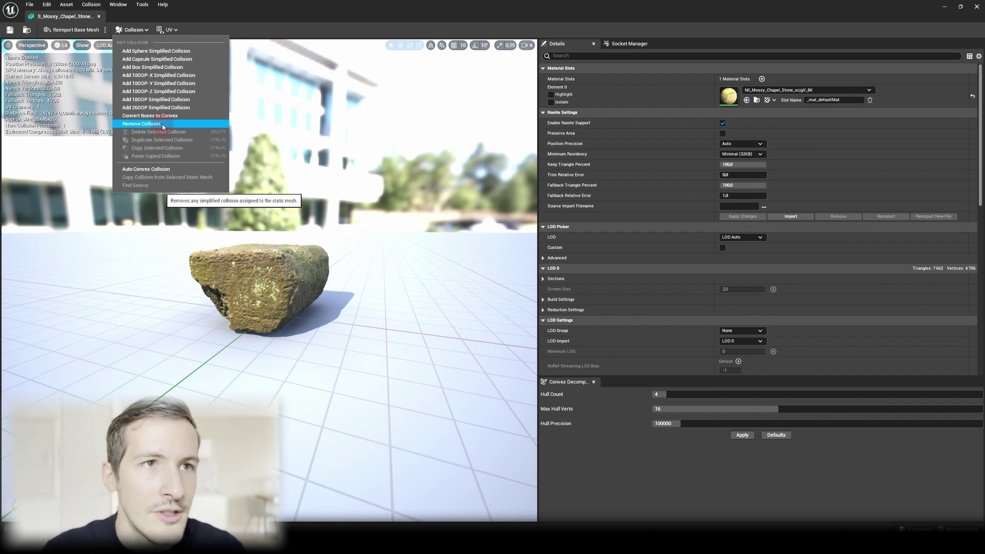
{"action": "left_click", "coordinate": [217, 2]}
Turn on Simple Collision display and orbit to see the rock's sides and top
{"action": "left_click", "coordinate": [82, 47]}
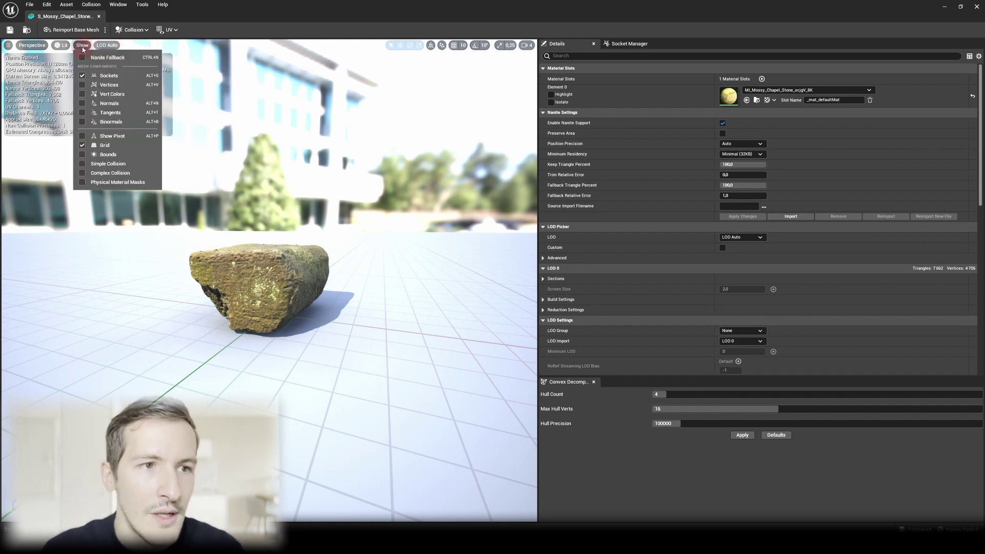
{"action": "left_click", "coordinate": [83, 165]}
{"action": "left_click", "coordinate": [415, 365]}
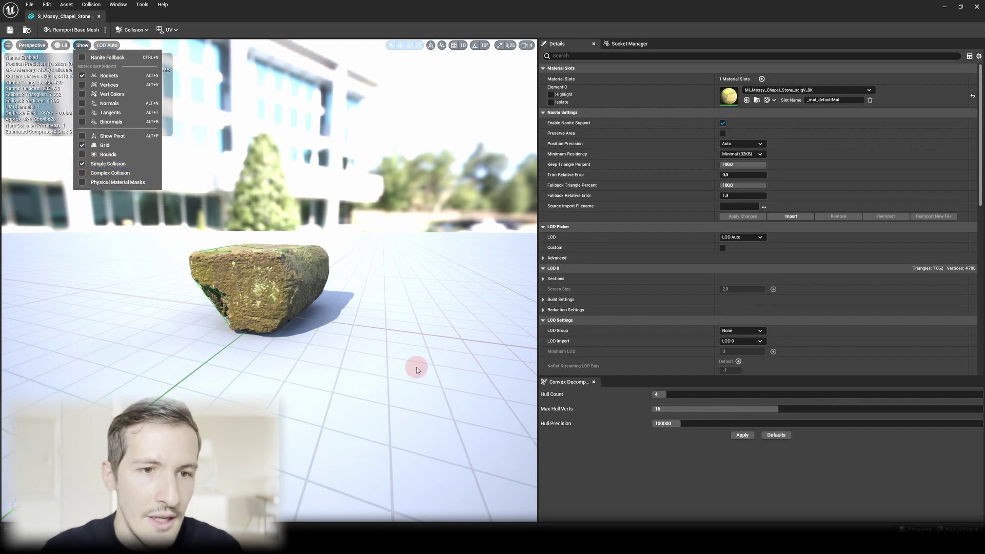
{"action": "scroll", "coordinate": [416, 365], "scroll_direction": "up", "scroll_amount": 6}
{"action": "scroll", "coordinate": [415, 365], "scroll_direction": "down", "scroll_amount": 5}
{"action": "left_click_drag", "start_coordinate": [416, 365], "coordinate": [313, 383], "text": "alt"}
{"action": "left_click_drag", "start_coordinate": [277, 331], "coordinate": [254, 284]}
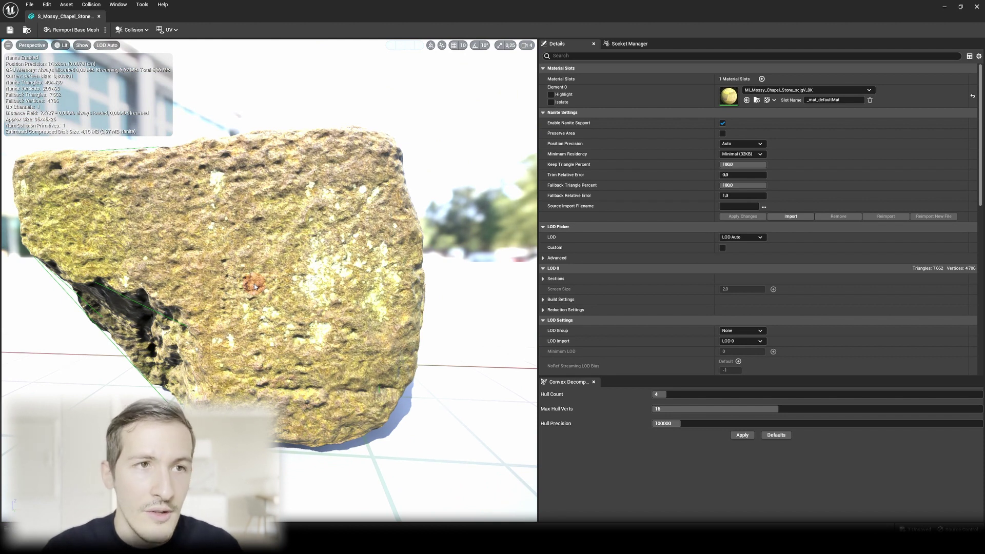
Remove the stone's existing collision and reframe the rock
{"action": "right_click_drag", "start_coordinate": [266, 290], "coordinate": [241, 182], "text": "alt"}
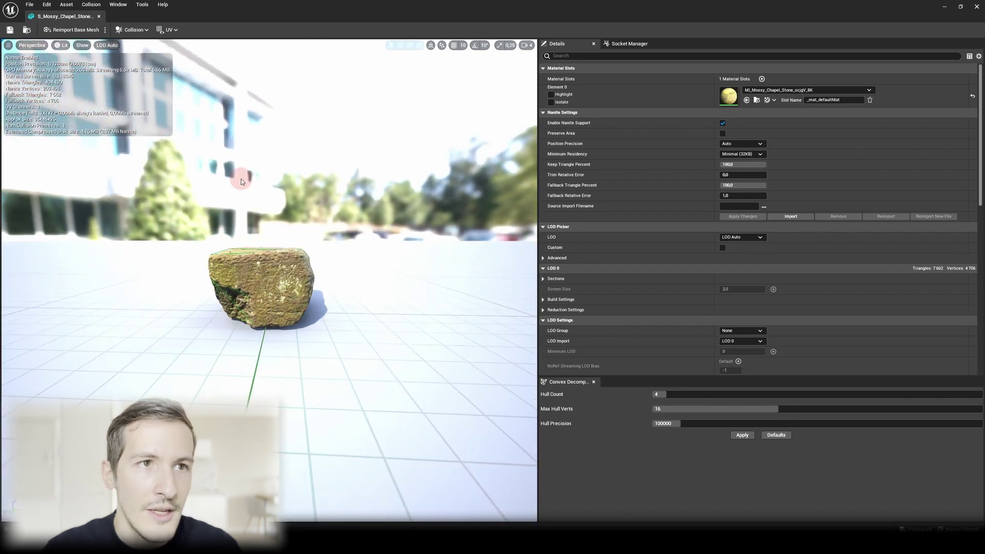
{"action": "left_click", "coordinate": [132, 30]}
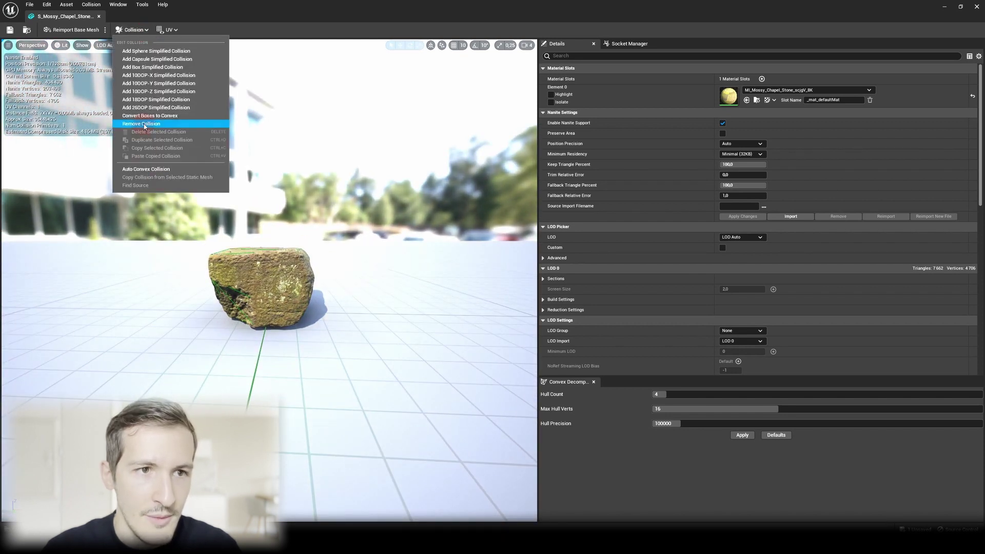
{"action": "left_click", "coordinate": [144, 124]}
{"action": "left_click_drag", "start_coordinate": [341, 265], "coordinate": [304, 260]}
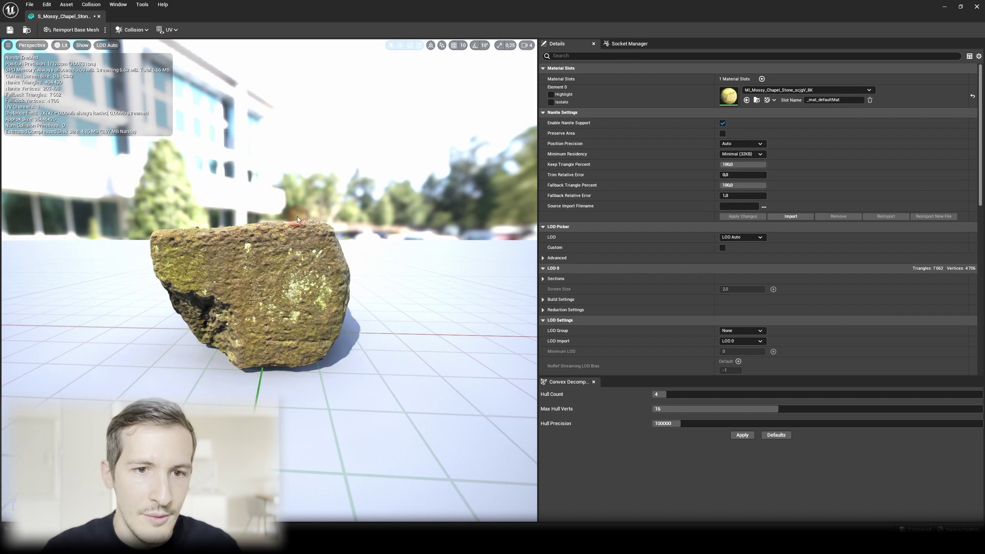
{"action": "mouse_move", "coordinate": [298, 217]}
{"action": "right_mouse_down", "text": "alt"}
{"action": "mouse_move", "coordinate": [318, 241]}
{"action": "mouse_move", "coordinate": [308, 226]}
{"action": "right_mouse_up", "text": "alt"}
{"action": "left_click_drag", "start_coordinate": [308, 226], "coordinate": [336, 242], "text": "alt"}
{"action": "scroll", "coordinate": [336, 242], "scroll_direction": "up", "scroll_amount": 2}
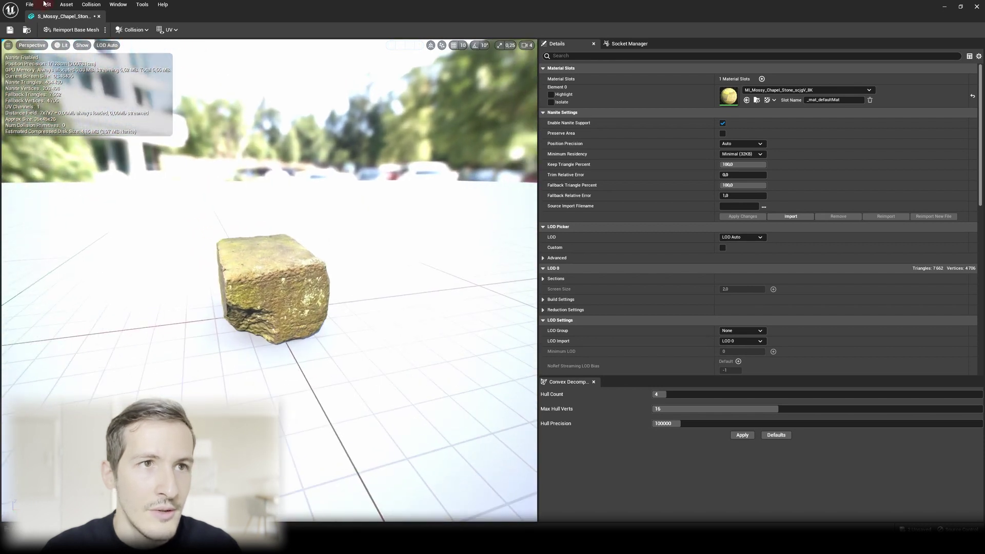
Apply convex decomposition with 4 hulls and 16 max hull verts, then check the hull
{"action": "left_click", "coordinate": [141, 33]}
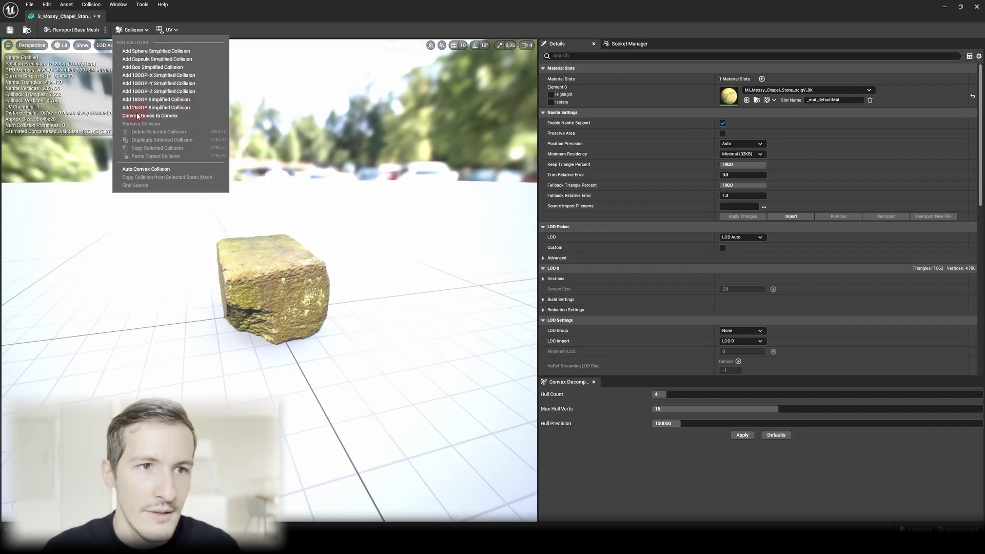
{"action": "left_click", "coordinate": [141, 169]}
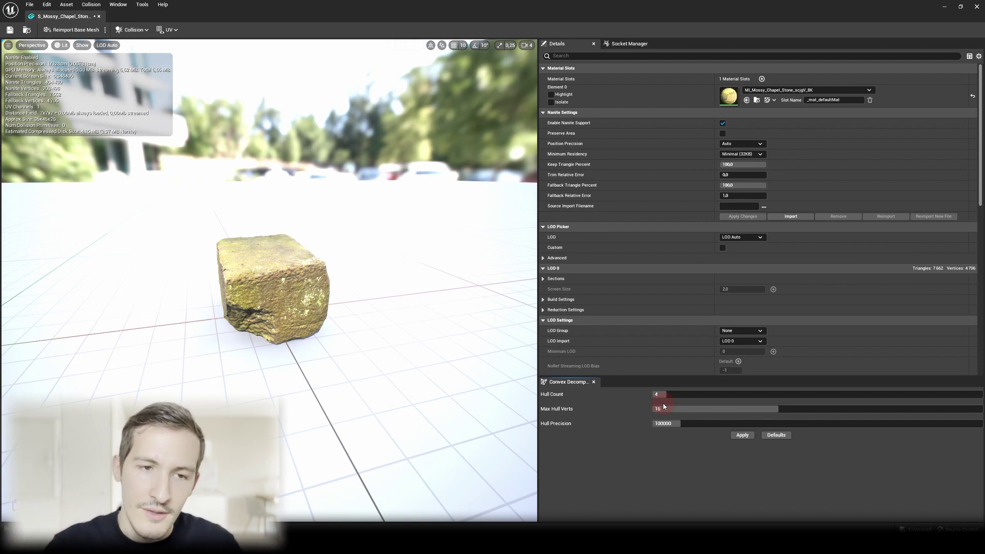
{"action": "left_click", "coordinate": [743, 435]}
{"action": "left_click", "coordinate": [491, 315]}
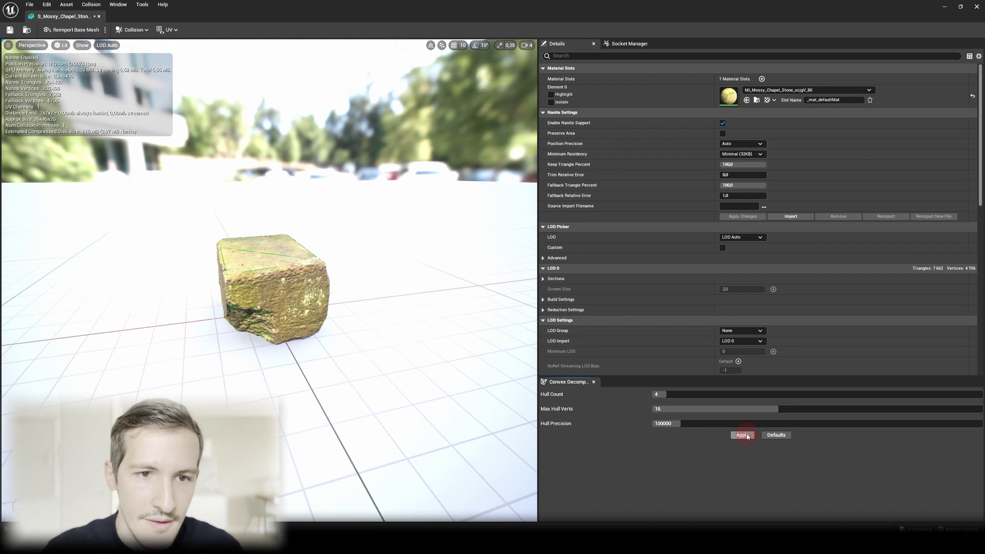
{"action": "scroll", "coordinate": [260, 256], "scroll_direction": "up", "scroll_amount": 6}
{"action": "left_click_drag", "start_coordinate": [261, 257], "coordinate": [493, 283]}
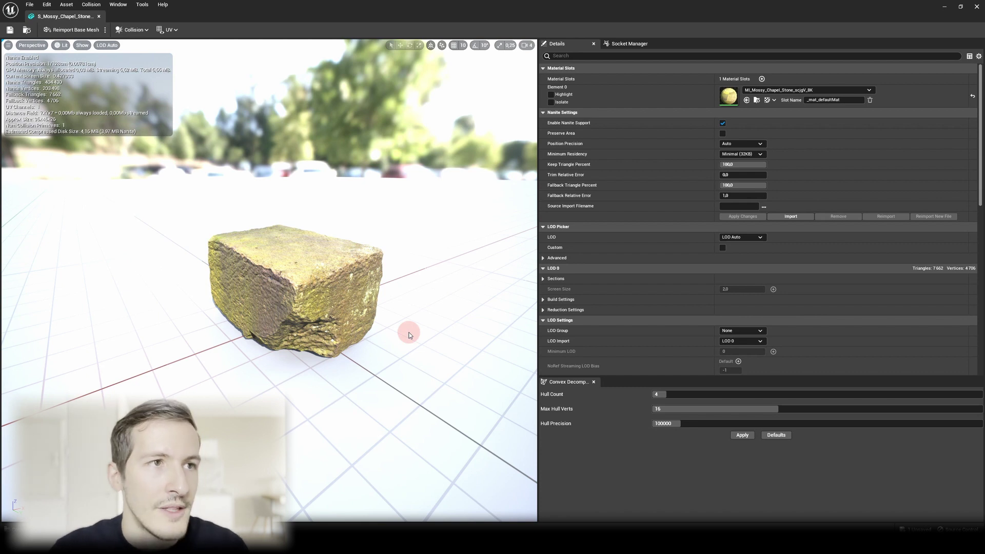
Return to Scene_demo, then select and frame the large mossy chapel stone
{"action": "left_click", "coordinate": [99, 17]}
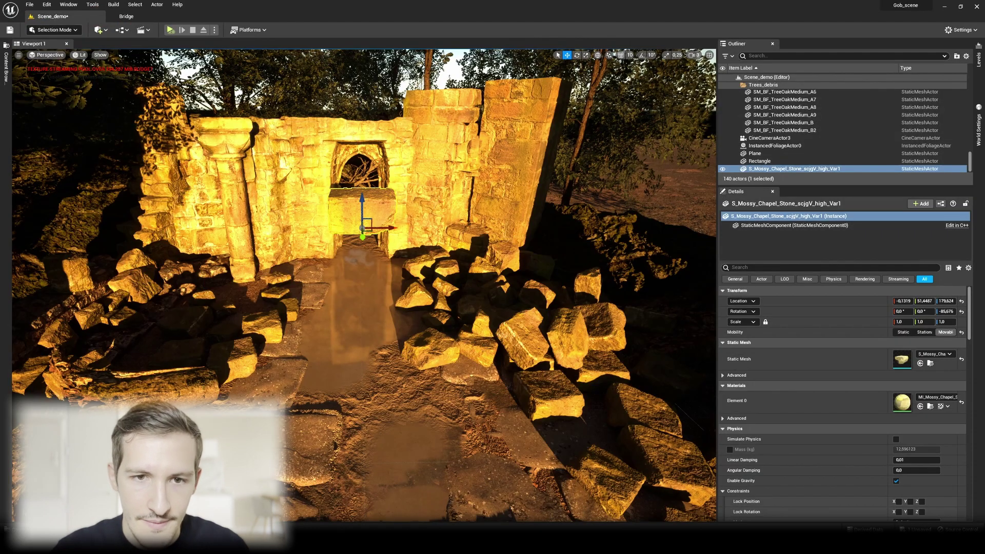
{"action": "mouse_move", "coordinate": [442, 336]}
{"action": "right_mouse_down"}
{"action": "mouse_move", "coordinate": [443, 319]}
{"action": "mouse_move", "coordinate": [441, 335]}
{"action": "right_mouse_up"}
{"action": "left_click", "coordinate": [442, 336]}
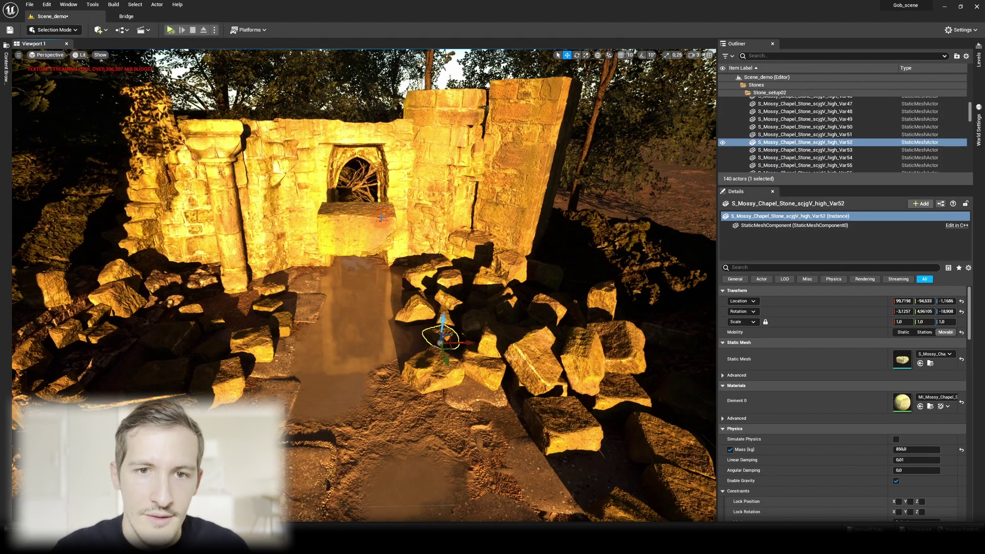
{"action": "left_click", "coordinate": [382, 218]}
{"action": "right_click_drag", "start_coordinate": [381, 218], "coordinate": [462, 231]}
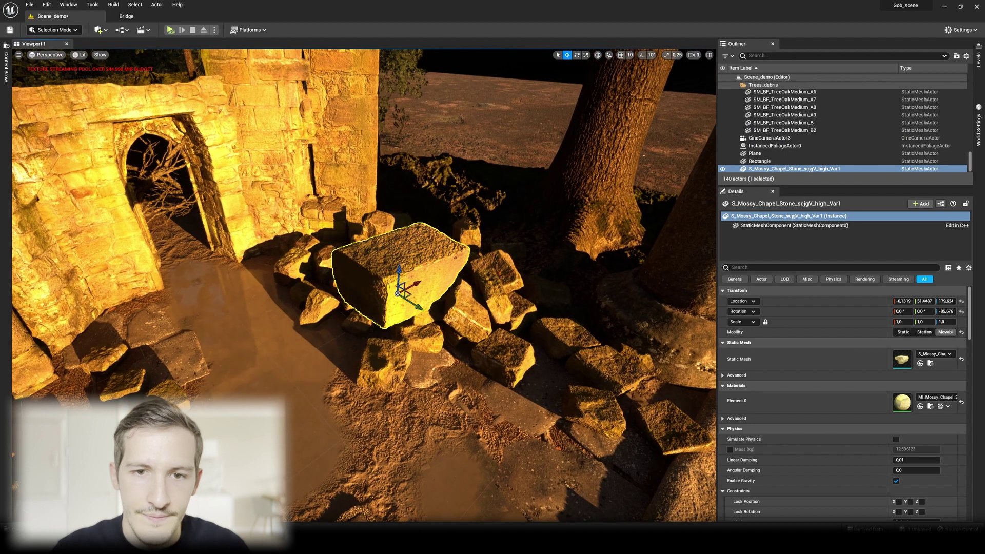
{"action": "right_click_drag", "start_coordinate": [596, 291], "coordinate": [513, 257]}
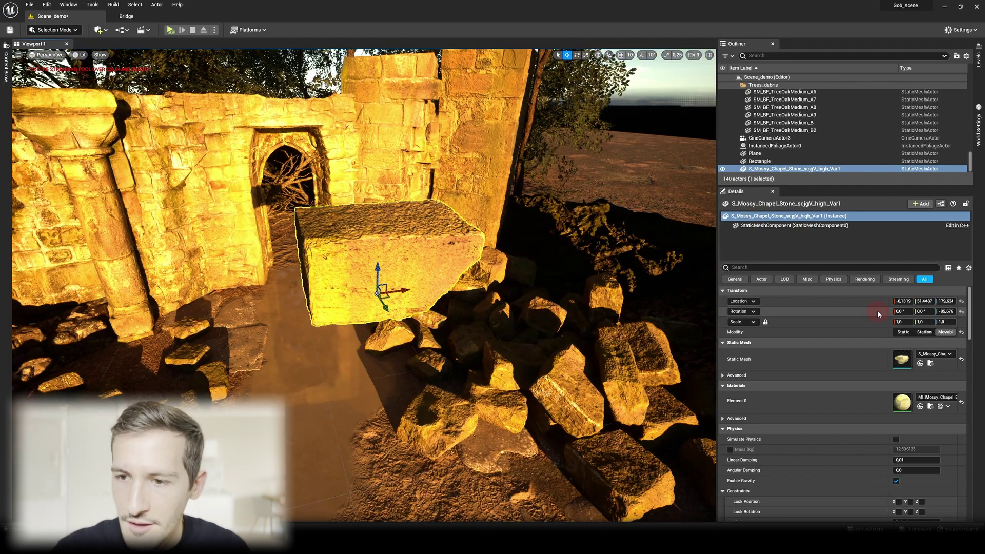
Scroll the Details panel down to the large stone's Physics settings
{"action": "scroll", "coordinate": [878, 328], "scroll_direction": "down", "scroll_amount": 3}
{"action": "scroll", "coordinate": [842, 364], "scroll_direction": "up", "scroll_amount": 2}
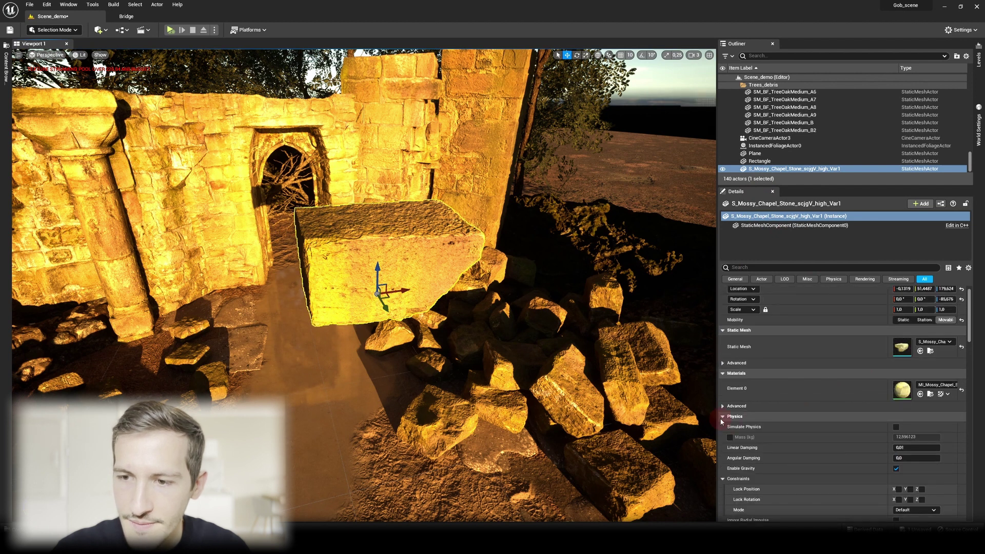
{"action": "scroll", "coordinate": [769, 416], "scroll_direction": "down", "scroll_amount": 4}
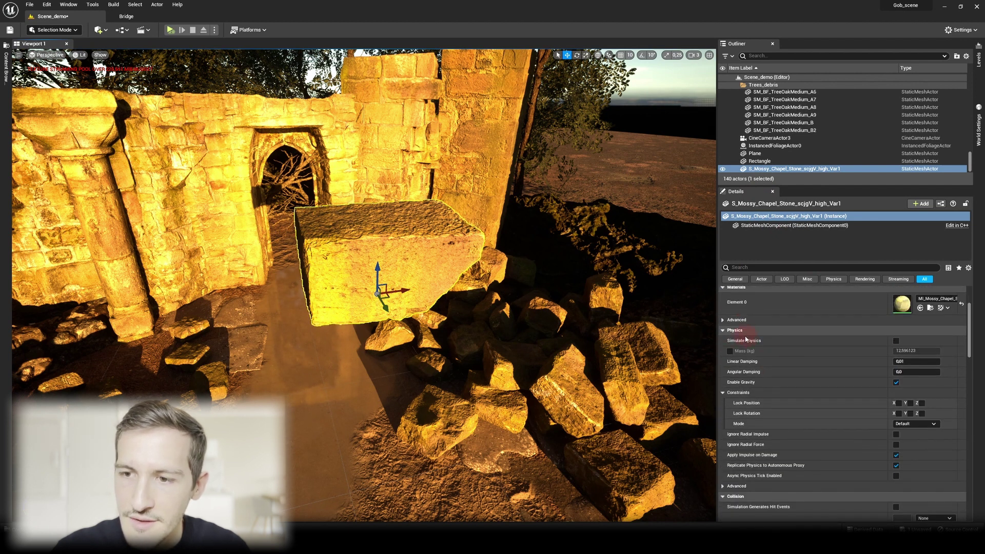
{"action": "left_click", "coordinate": [764, 346]}
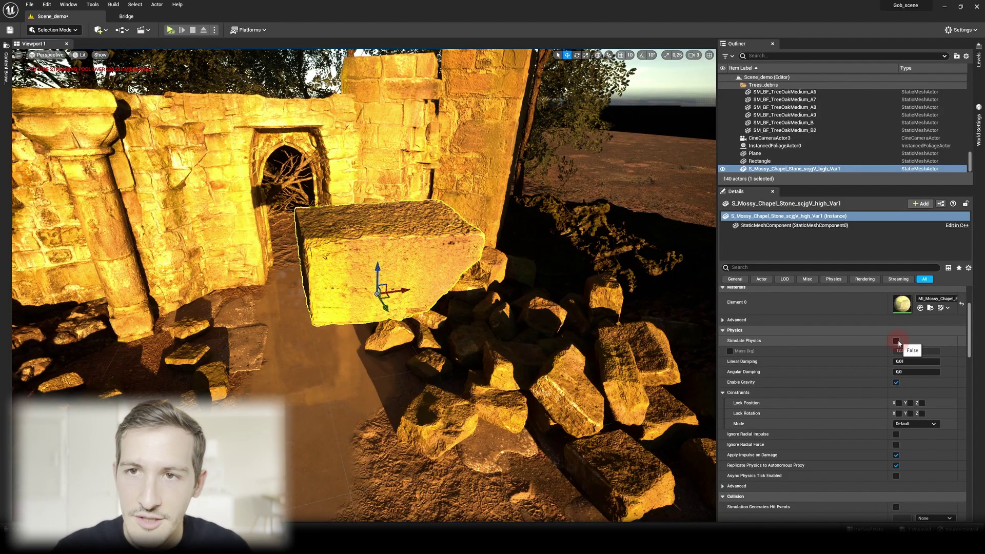
Enable Simulate Physics on the large stone and override its mass to 100 kg
{"action": "left_click", "coordinate": [730, 352]}
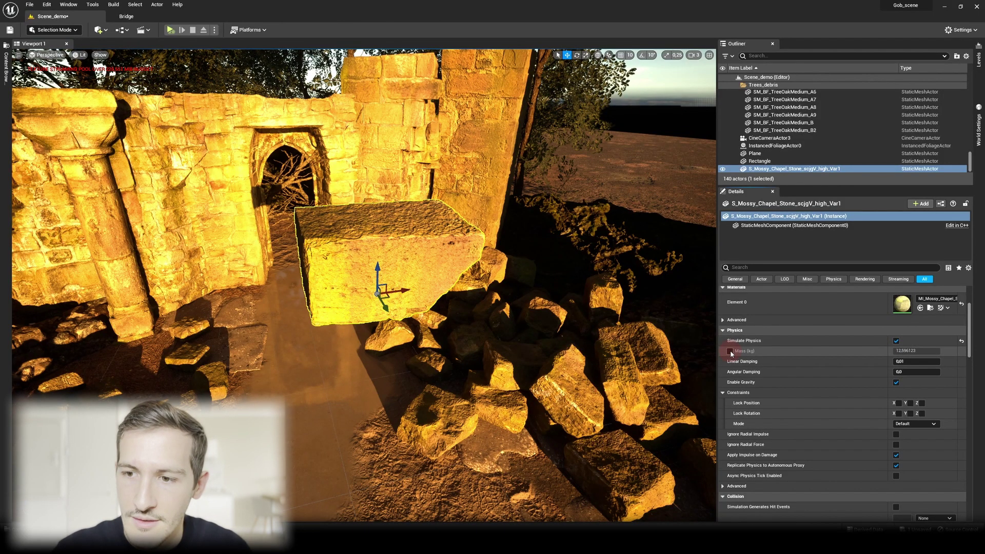
{"action": "left_click", "coordinate": [730, 352]}
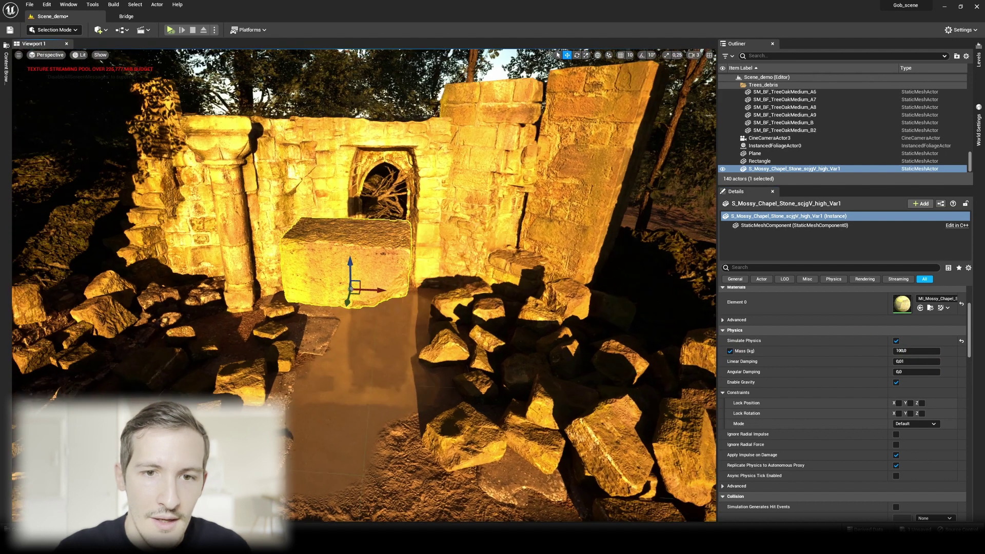
{"action": "right_click_drag", "start_coordinate": [365, 286], "coordinate": [297, 277]}
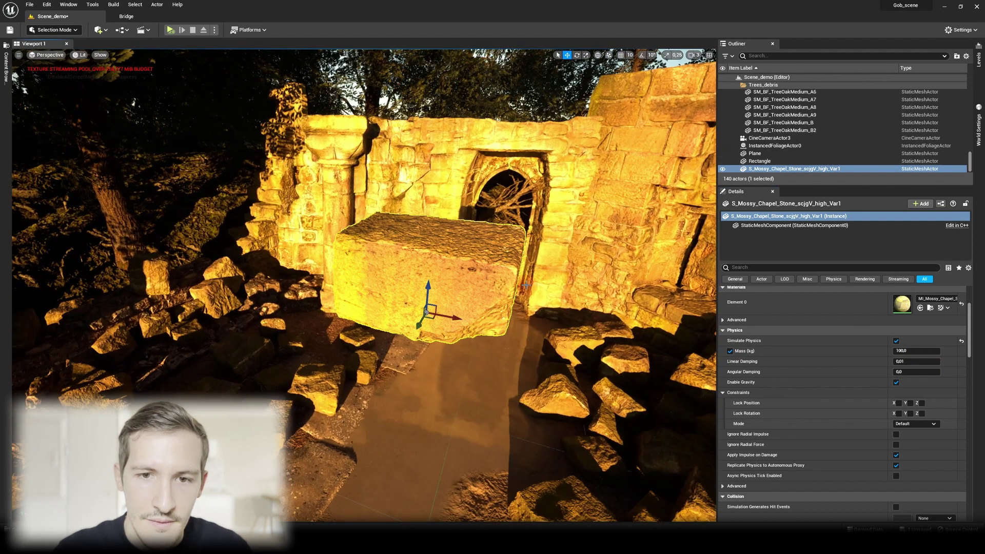
{"action": "right_click_drag", "start_coordinate": [546, 274], "coordinate": [532, 273]}
{"action": "scroll", "coordinate": [546, 274], "scroll_direction": "down", "scroll_amount": 4}
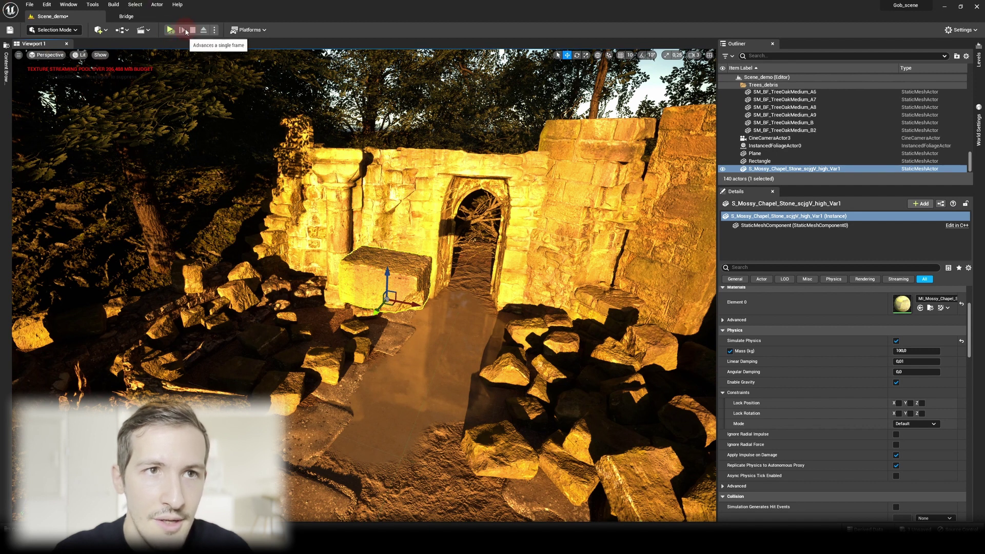
Set the play mode to Simulate and start it to watch the stone fall
{"action": "left_click", "coordinate": [215, 32]}
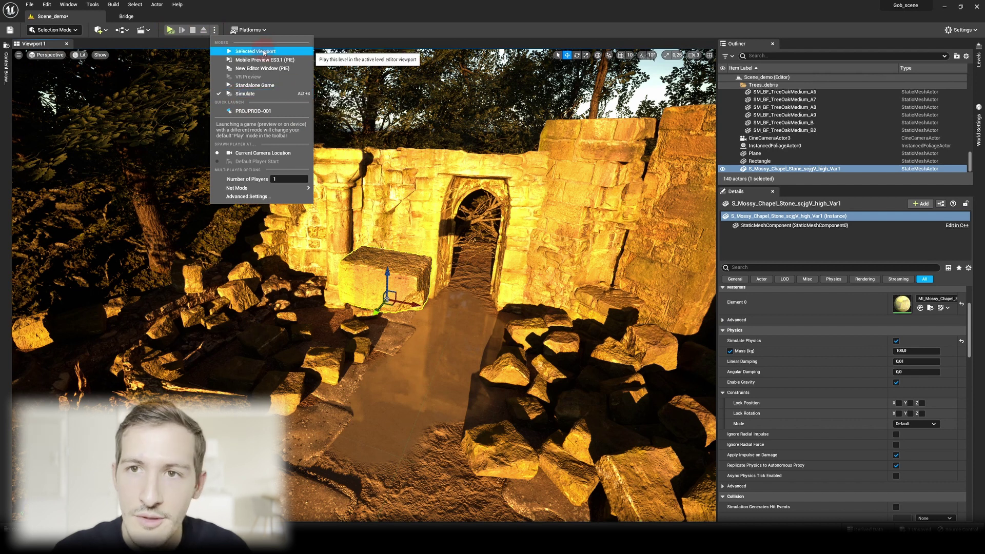
{"action": "left_click", "coordinate": [264, 97]}
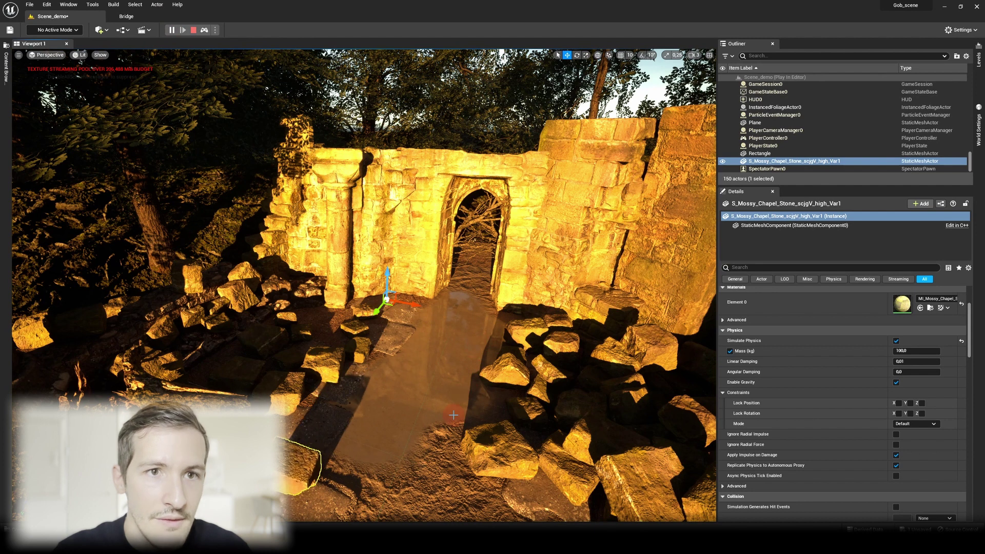
{"action": "left_click_drag", "start_coordinate": [433, 400], "coordinate": [407, 355], "text": "alt"}
Stop and rerun the simulation twice to test the stone drop again
{"action": "left_click", "coordinate": [194, 30]}
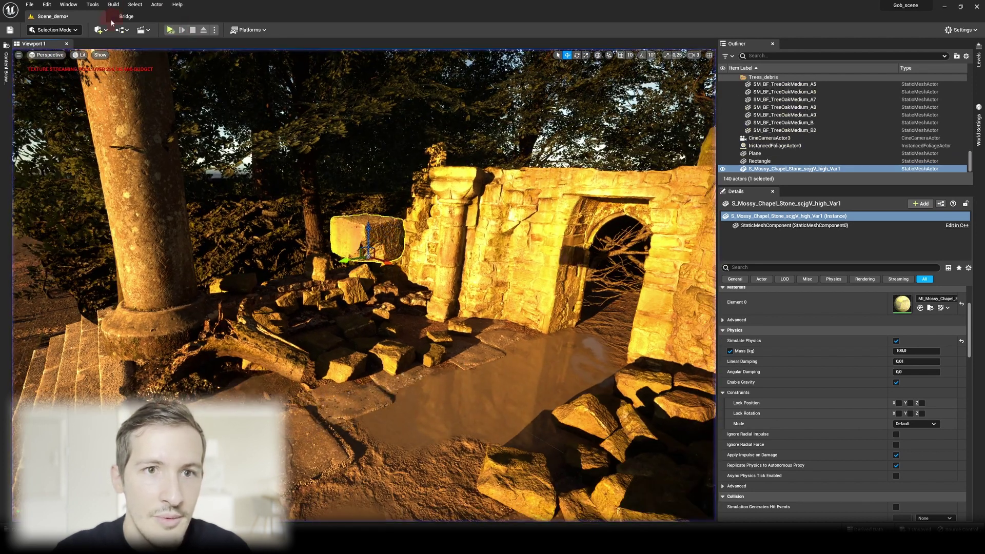
{"action": "left_click", "coordinate": [169, 30]}
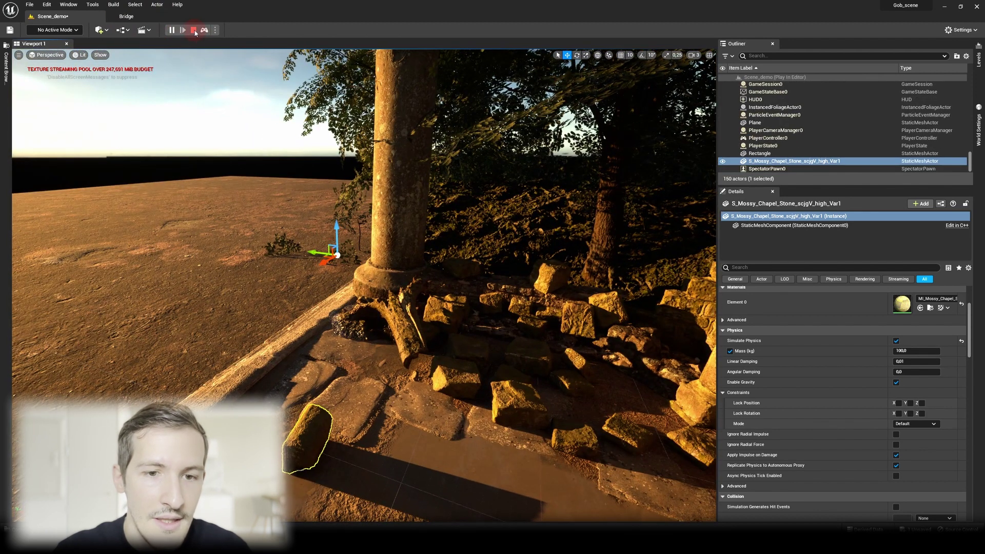
{"action": "left_click", "coordinate": [193, 30]}
{"action": "left_click", "coordinate": [171, 29]}
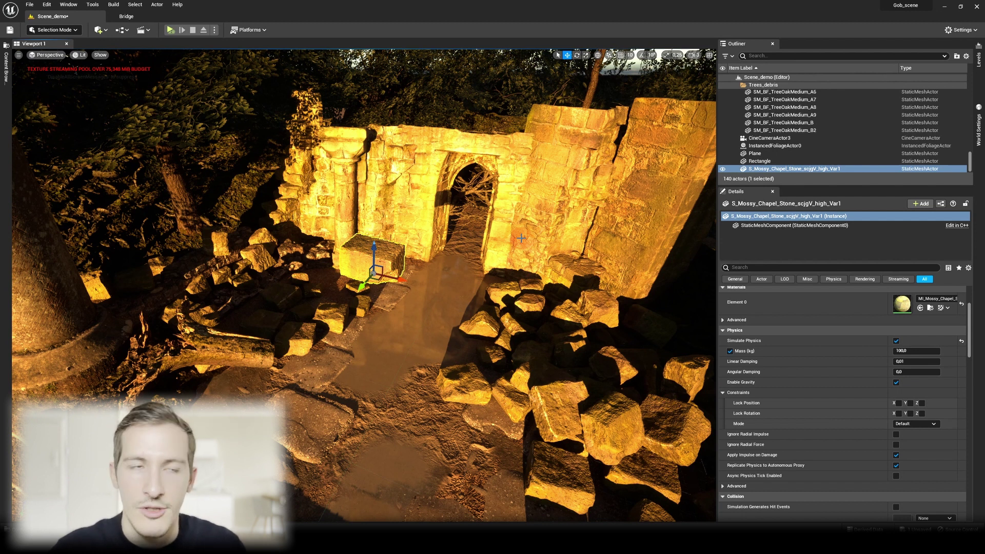
Start the simulation and frame the stone where it lands near the doorway
{"action": "left_click_drag", "start_coordinate": [552, 253], "coordinate": [495, 218], "text": "alt"}
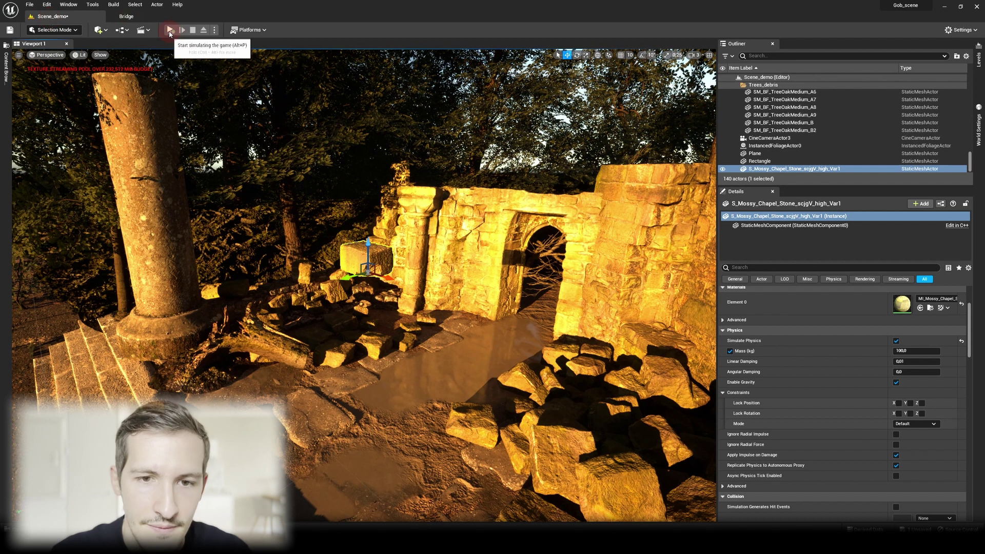
{"action": "left_click", "coordinate": [170, 30]}
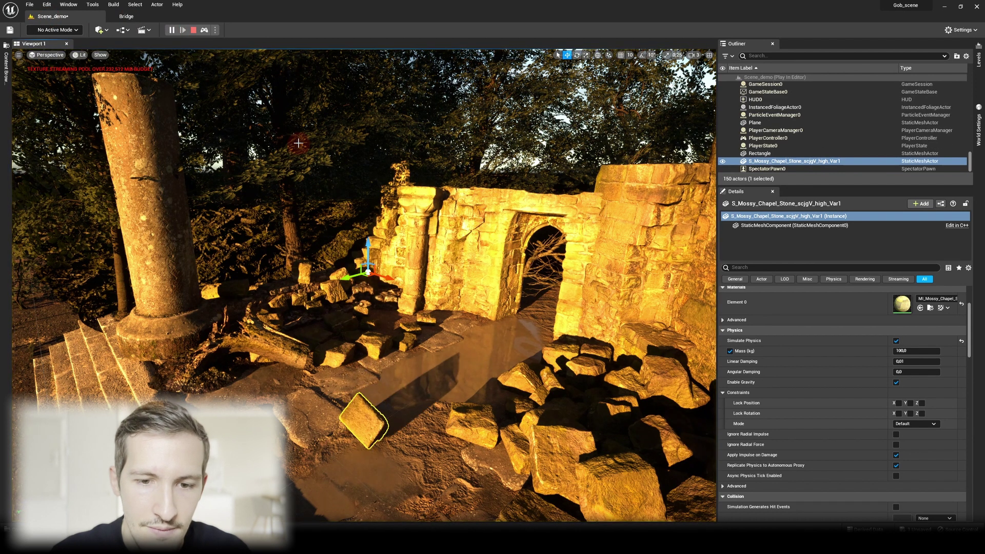
{"action": "scroll", "coordinate": [453, 409], "scroll_direction": "up", "scroll_amount": 3}
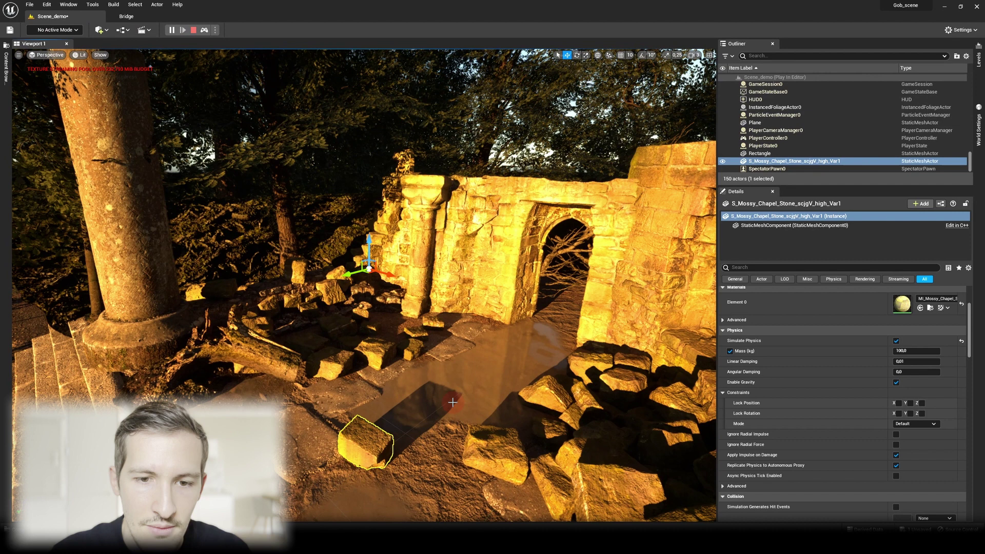
{"action": "middle_click_drag", "start_coordinate": [453, 408], "coordinate": [452, 419]}
{"action": "right_click_drag", "start_coordinate": [295, 153], "coordinate": [295, 160]}
{"action": "left_click_drag", "start_coordinate": [471, 370], "coordinate": [570, 374], "text": "alt"}
Select the landed stone, keep its simulated position with K, and stop simulating
{"action": "left_click", "coordinate": [358, 390]}
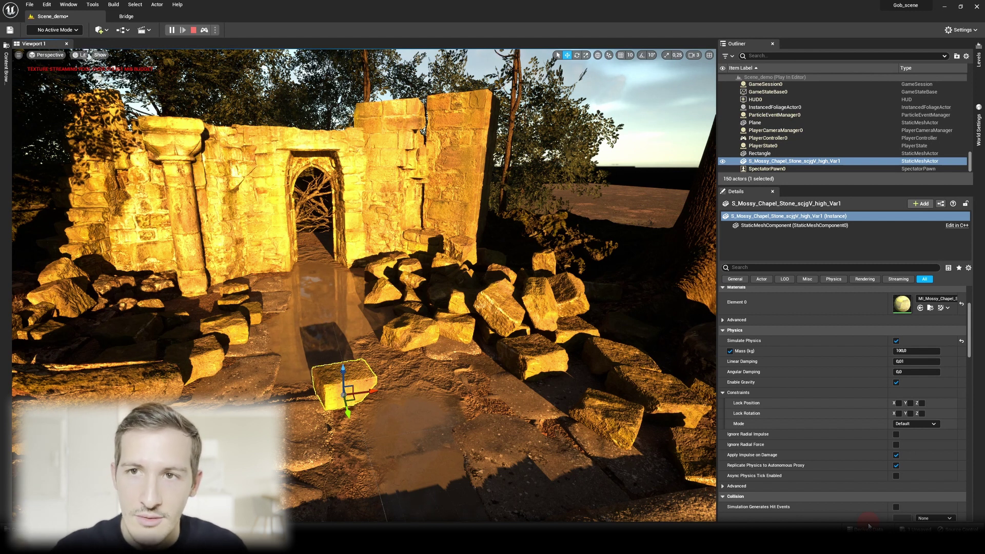
{"action": "scroll", "coordinate": [413, 392], "scroll_direction": "up", "scroll_amount": 2}
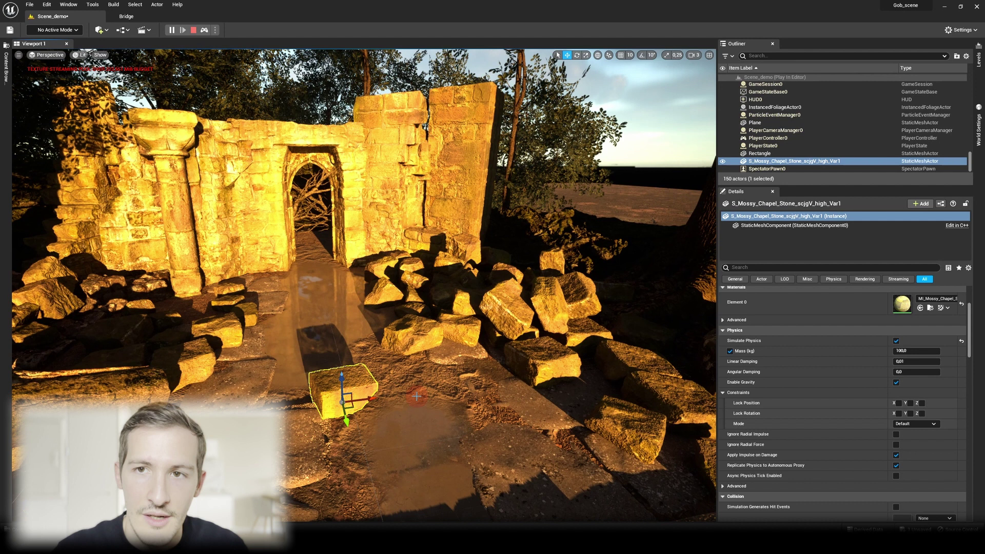
{"action": "key", "text": "k"}
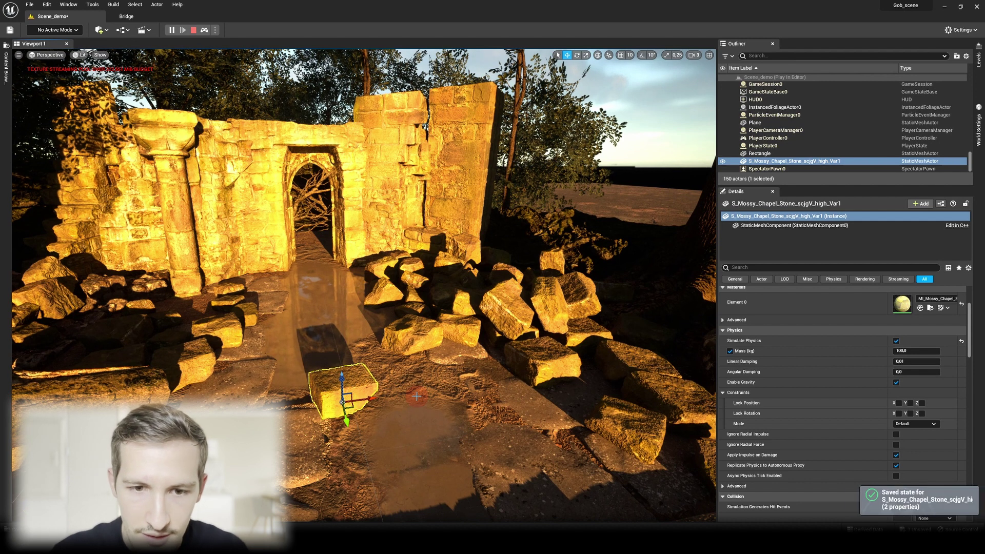
{"action": "left_click", "coordinate": [194, 31]}
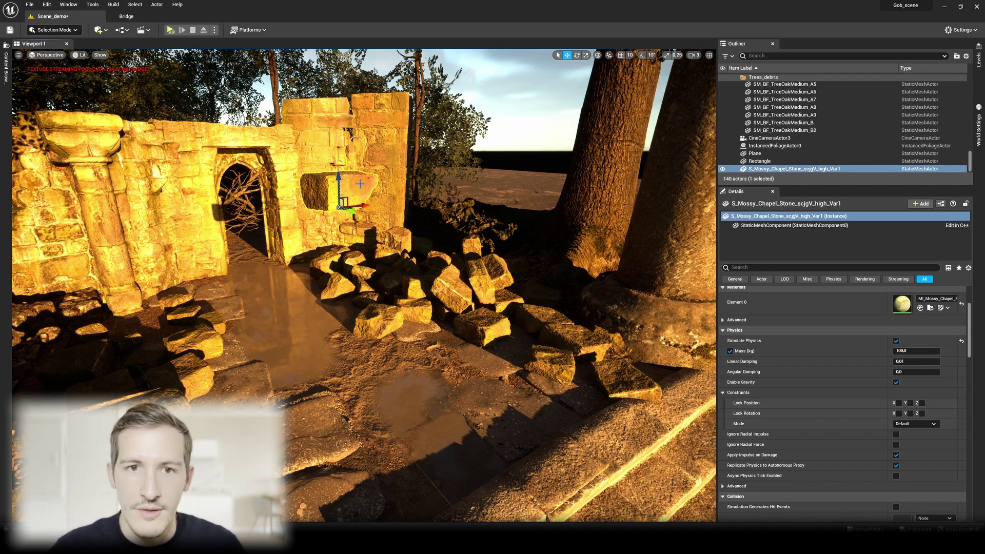
Rerun and pause the simulation, then keep the grounded stone's position with K before stopping
{"action": "right_click_drag", "start_coordinate": [360, 184], "coordinate": [361, 221]}
{"action": "left_click", "coordinate": [171, 30]}
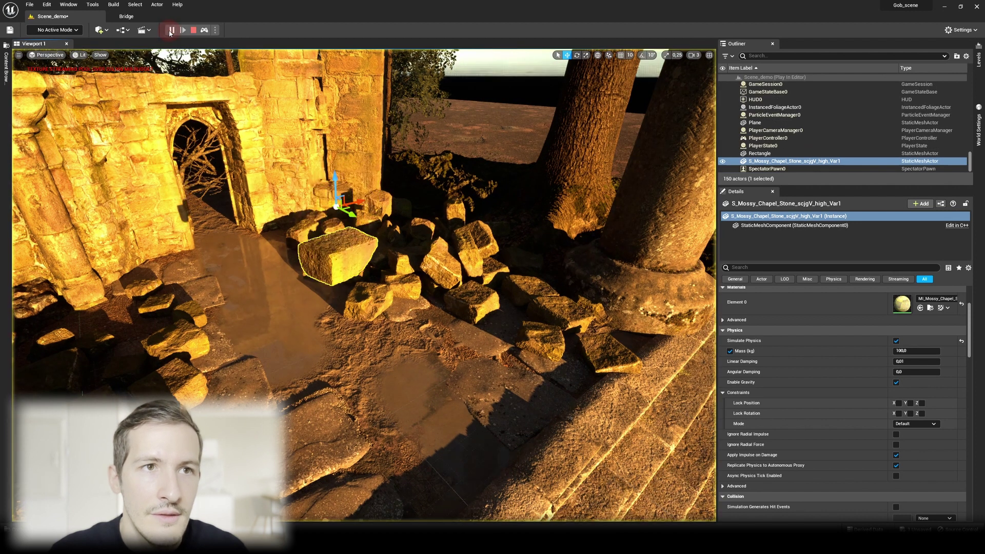
{"action": "left_click", "coordinate": [170, 31]}
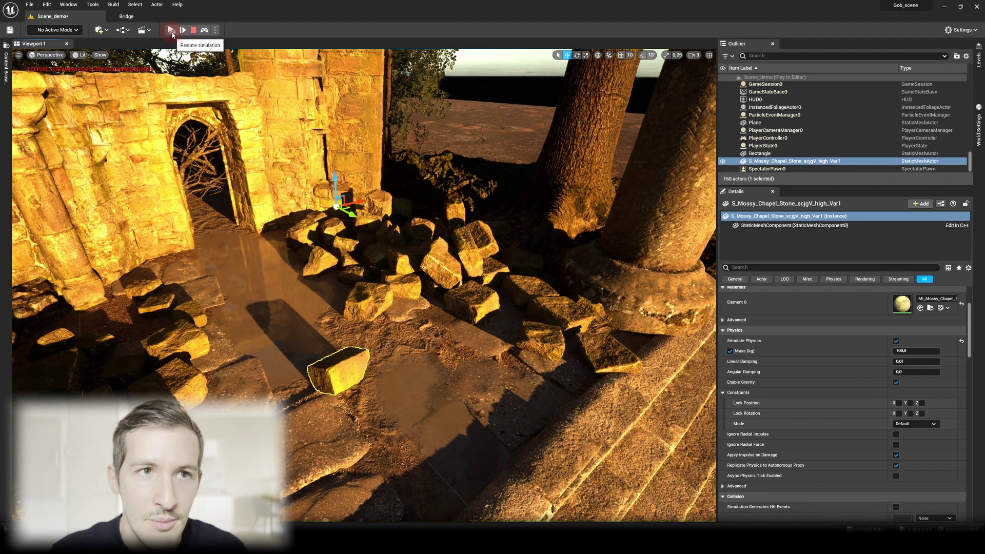
{"action": "left_click", "coordinate": [345, 374]}
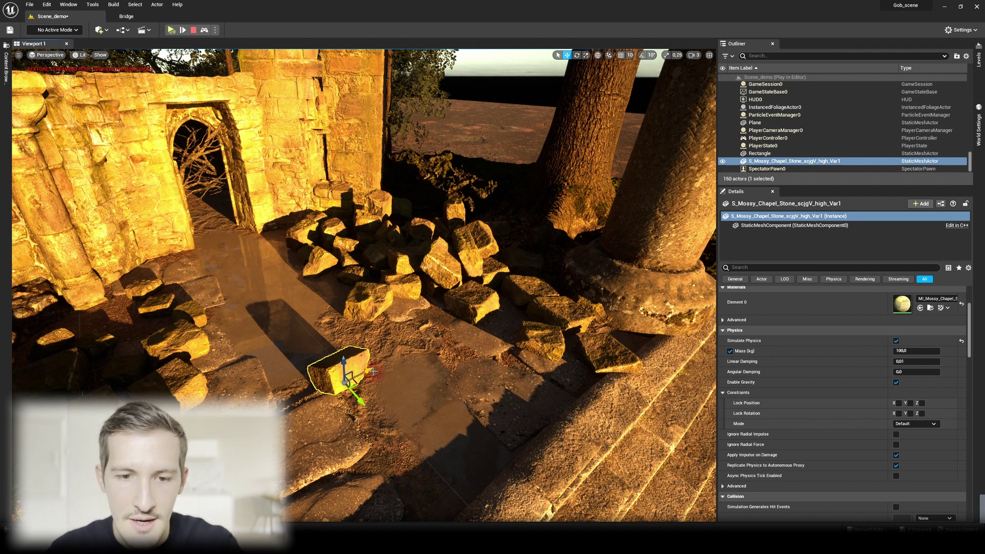
{"action": "key", "text": "k"}
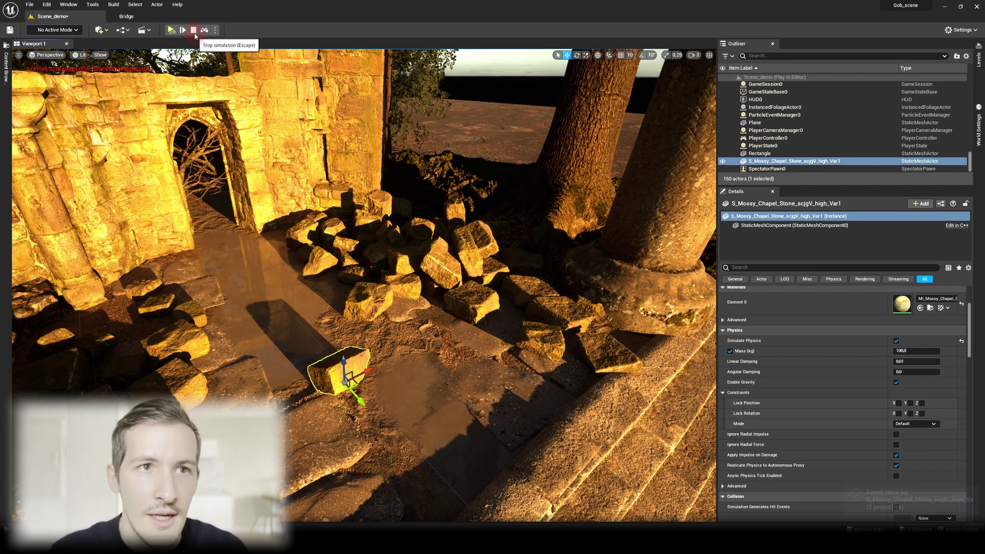
{"action": "left_click", "coordinate": [194, 34]}
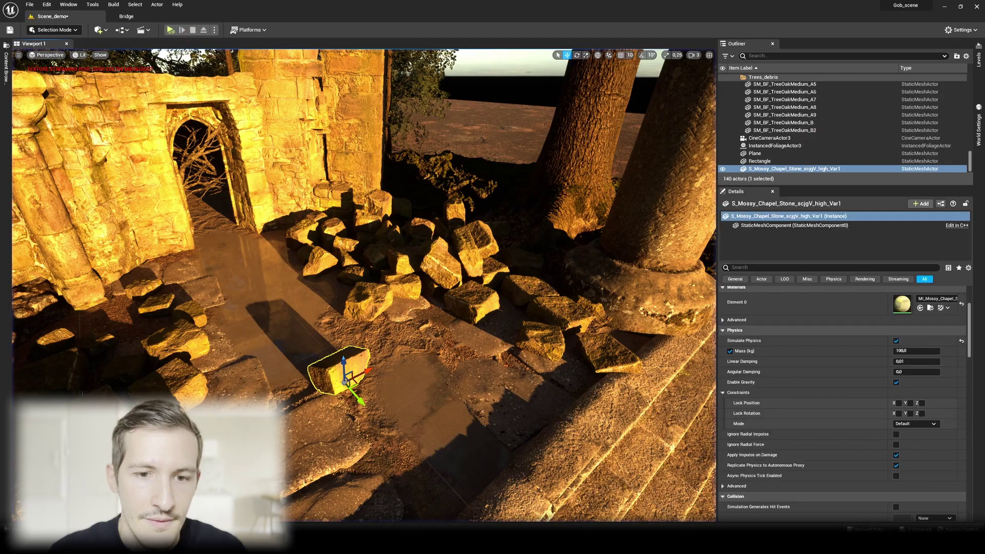
{"action": "mouse_move", "coordinate": [443, 362]}
{"action": "right_mouse_down"}
{"action": "mouse_move", "coordinate": [451, 302]}
{"action": "mouse_move", "coordinate": [444, 363]}
{"action": "right_mouse_up"}
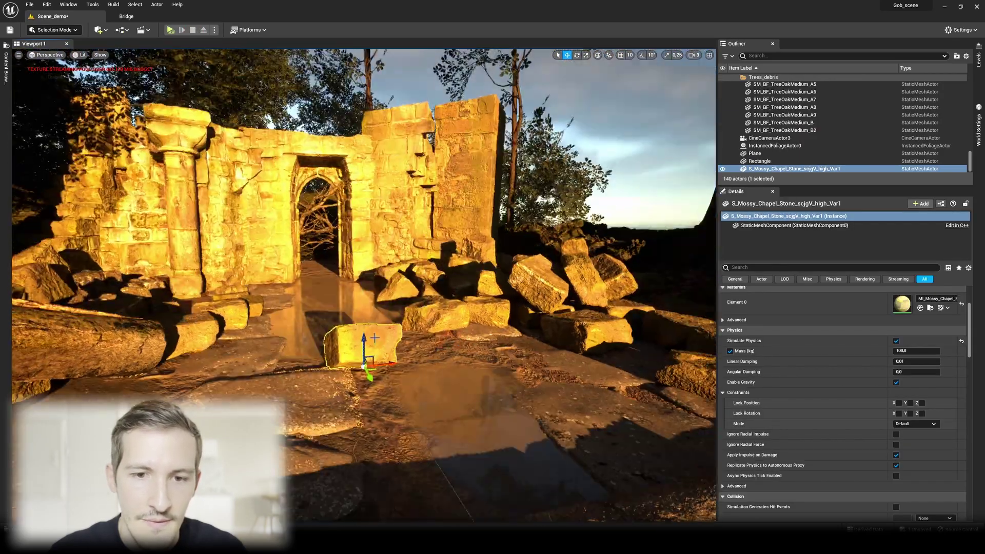
Raise the stone high above the chapel wall and Alt-drag five floating copies of it
{"action": "left_click_drag", "start_coordinate": [370, 341], "coordinate": [365, 88]}
{"action": "right_click_drag", "start_coordinate": [365, 88], "coordinate": [390, 128]}
{"action": "right_click_drag", "start_coordinate": [539, 255], "coordinate": [538, 256]}
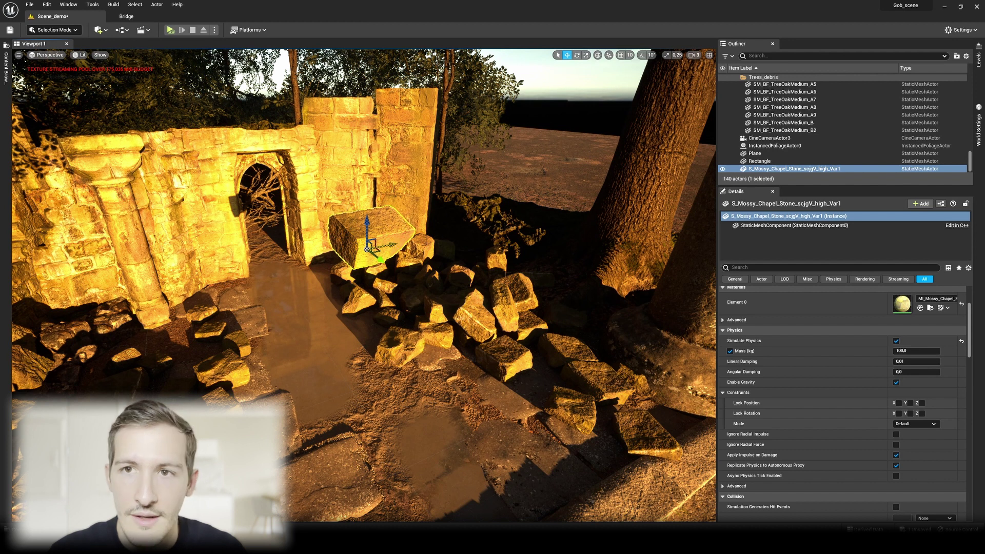
{"action": "left_click_drag", "start_coordinate": [395, 243], "coordinate": [383, 188], "text": "alt"}
{"action": "right_click_drag", "start_coordinate": [524, 281], "coordinate": [525, 251]}
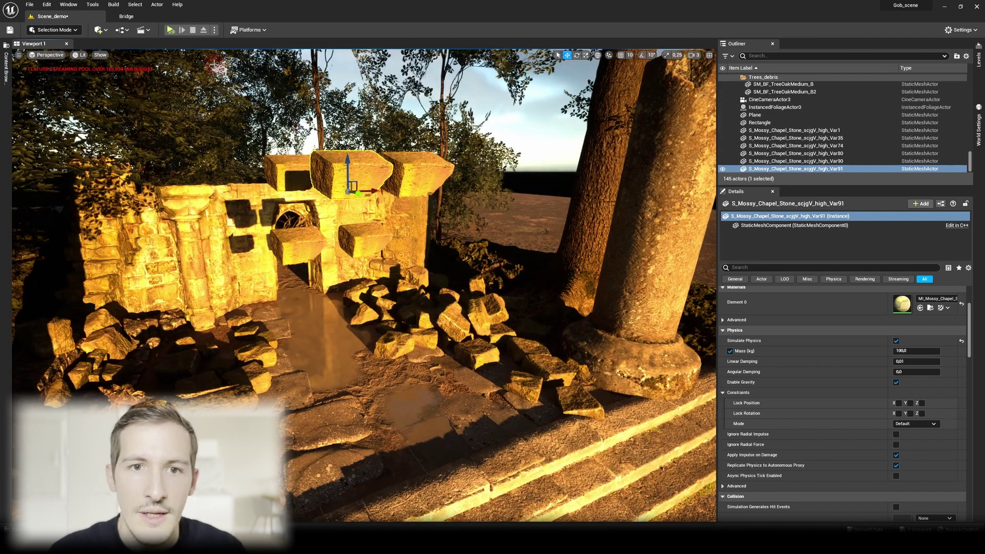
Simulate physics, pausing and resuming until the six stones settle on the ground
{"action": "left_click", "coordinate": [171, 31]}
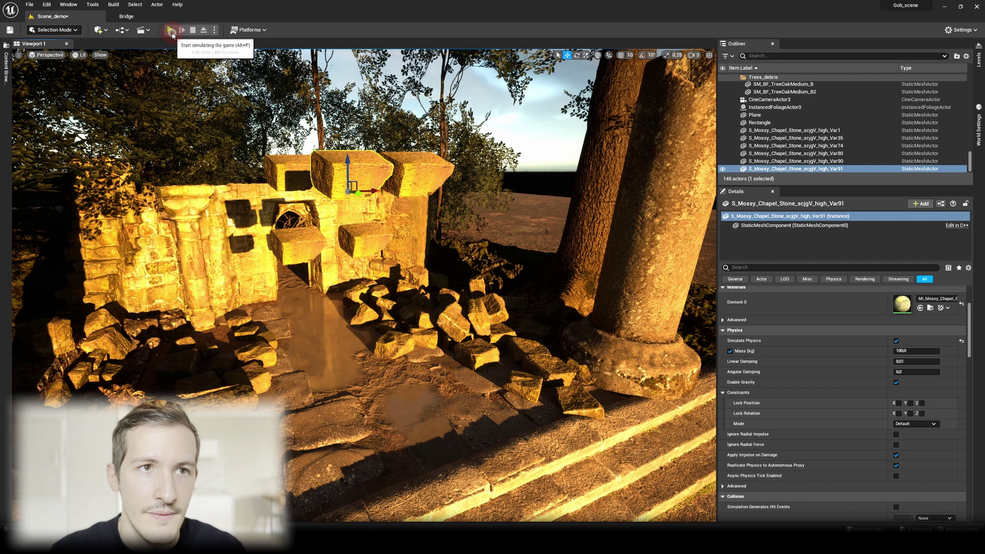
{"action": "left_click", "coordinate": [173, 31]}
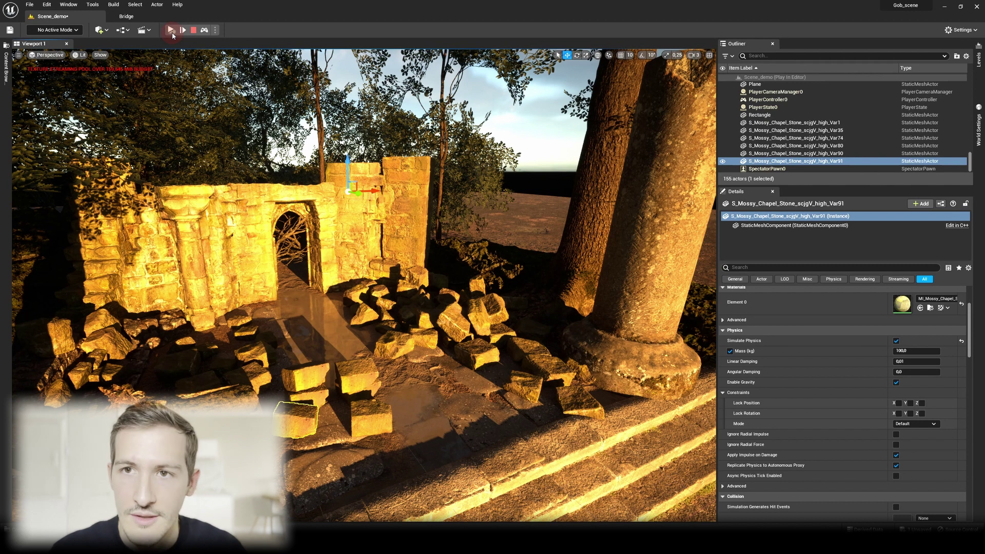
{"action": "left_click", "coordinate": [171, 31]}
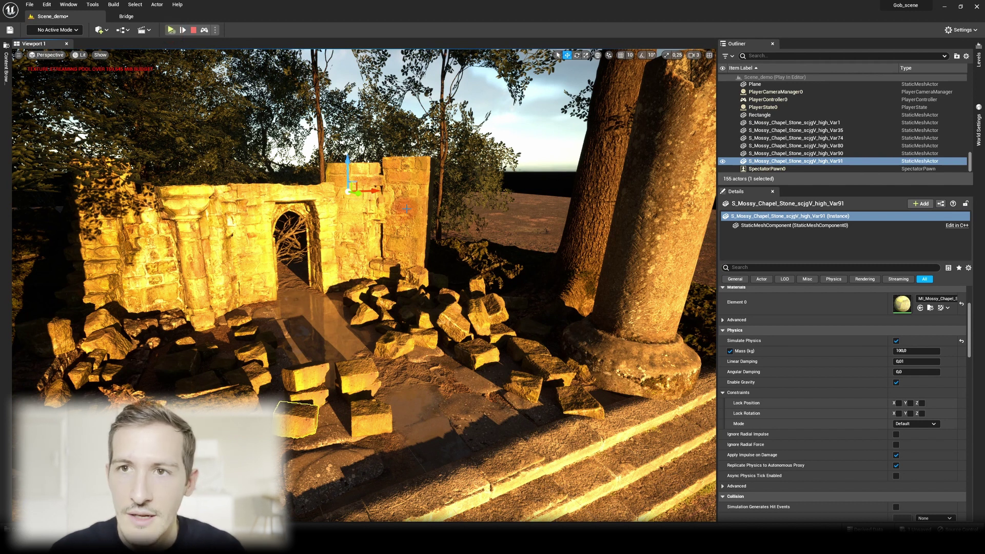
{"action": "scroll", "coordinate": [437, 276], "scroll_direction": "up", "scroll_amount": 4}
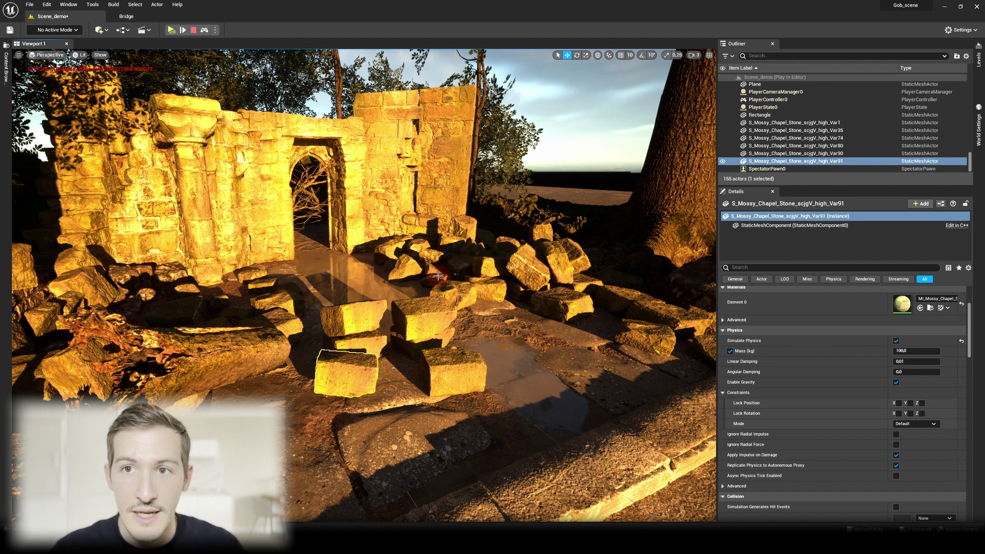
Ctrl-select all six fallen stones and press K to keep their settled positions
{"action": "left_click", "coordinate": [457, 371], "text": "ctrl"}
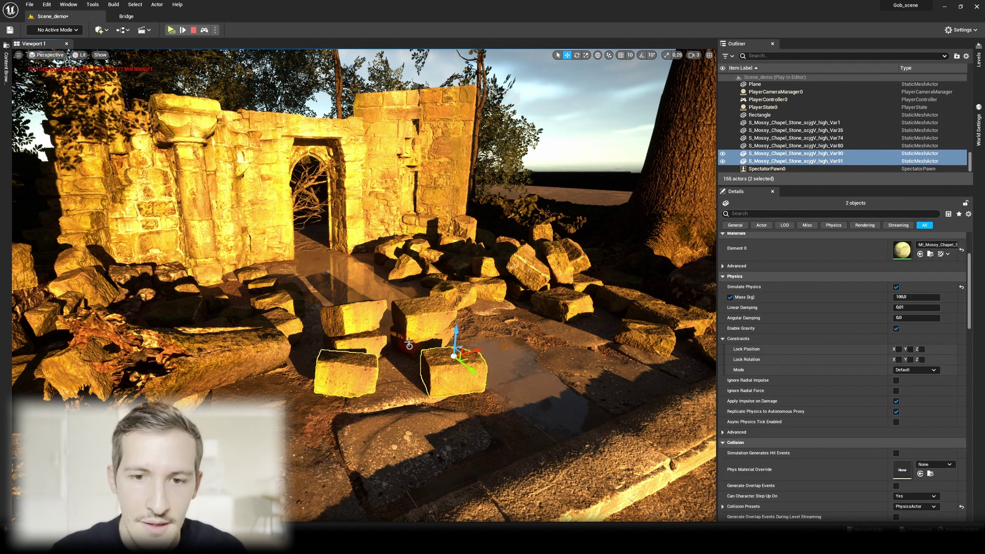
{"action": "left_click", "coordinate": [442, 343], "text": "ctrl"}
{"action": "left_click", "coordinate": [436, 324], "text": "ctrl"}
{"action": "left_click", "coordinate": [367, 321], "text": "ctrl"}
{"action": "left_click", "coordinate": [378, 346], "text": "ctrl"}
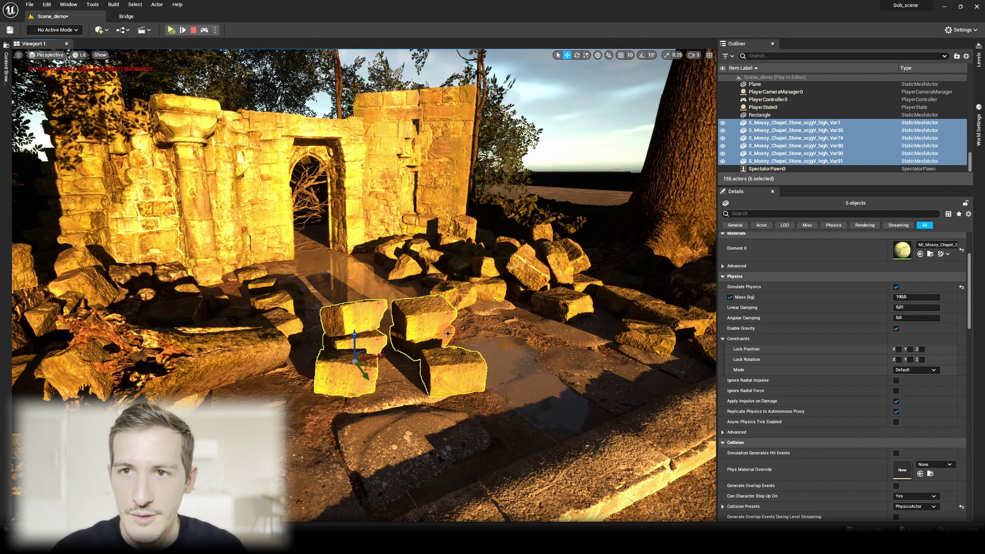
{"action": "mouse_move", "coordinate": [448, 333]}
{"action": "right_mouse_down"}
{"action": "mouse_move", "coordinate": [363, 333]}
{"action": "mouse_move", "coordinate": [452, 326]}
{"action": "right_mouse_up"}
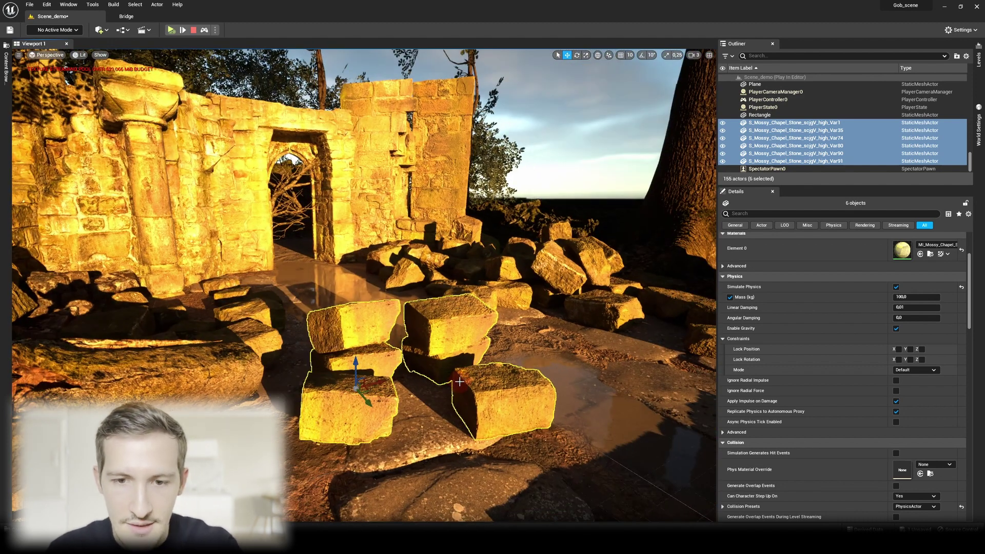
{"action": "key", "text": "k"}
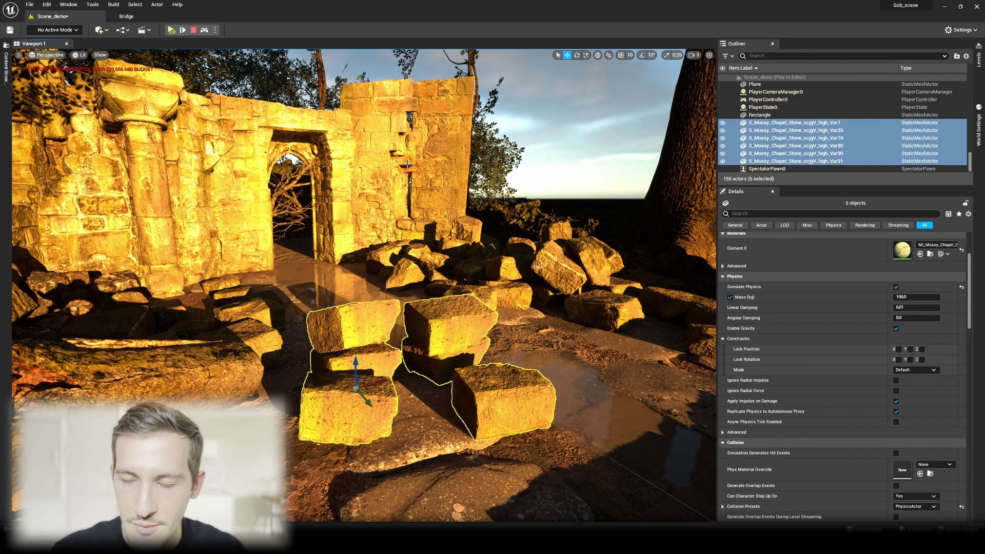
{"action": "left_click", "coordinate": [193, 30]}
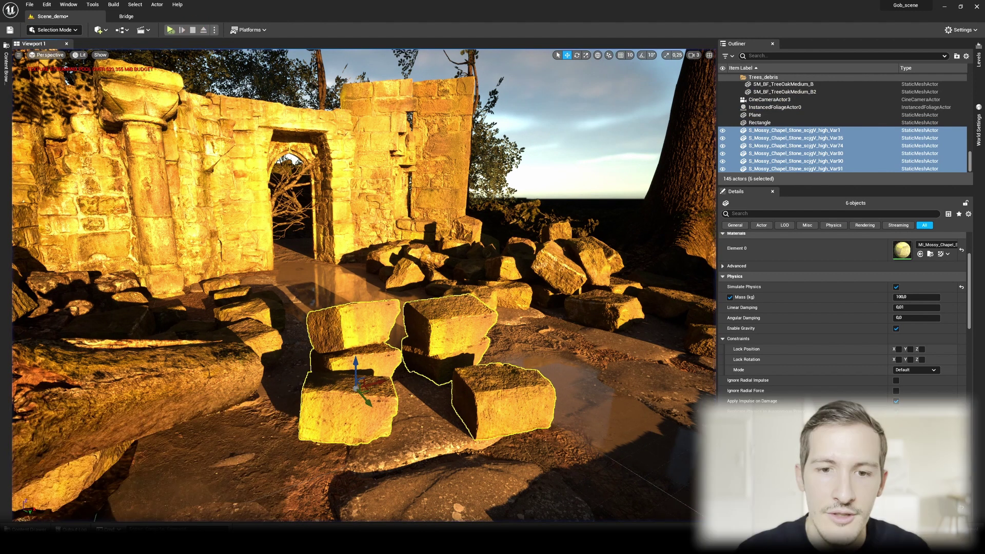
{"action": "right_click_drag", "start_coordinate": [361, 295], "coordinate": [360, 295]}
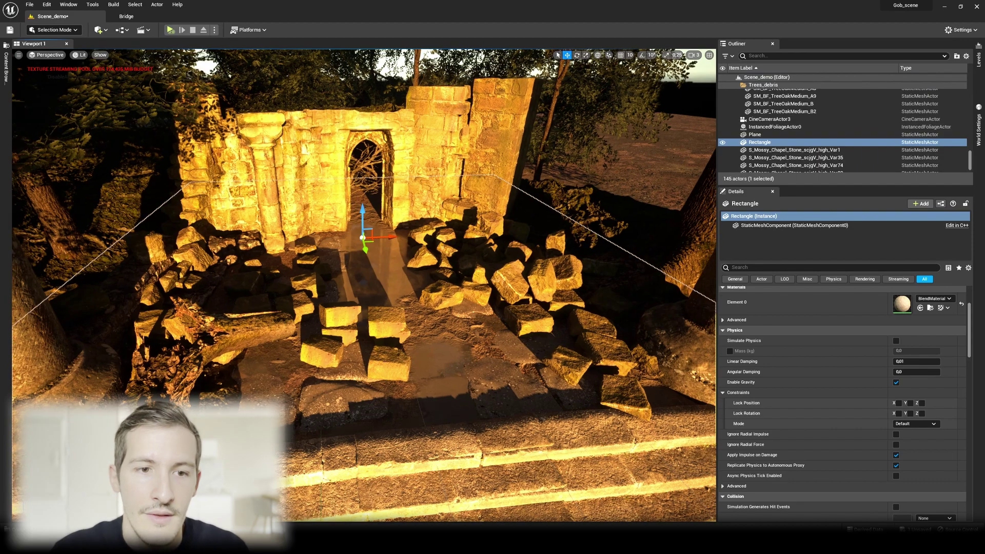
Fly the viewport toward the ruin, then pull back to frame the tree trunk
{"action": "right_click_drag", "start_coordinate": [398, 332], "coordinate": [369, 313]}
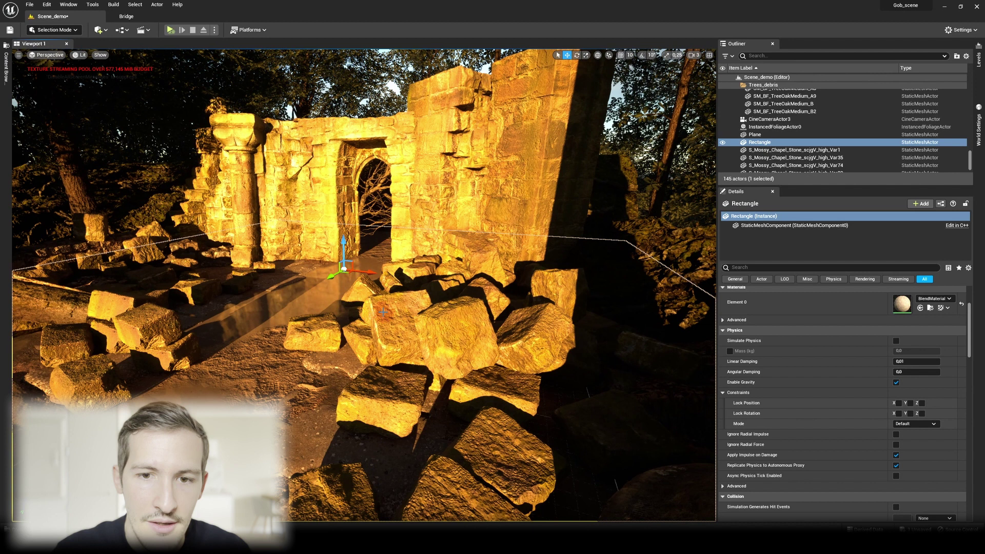
{"action": "right_click_drag", "start_coordinate": [430, 320], "coordinate": [451, 331]}
{"action": "left_click", "coordinate": [101, 30]}
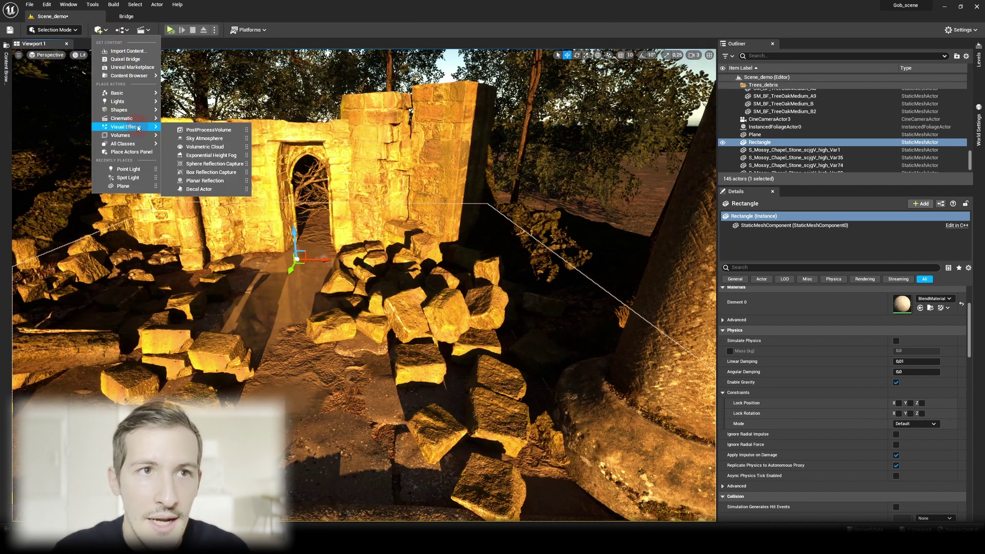
{"action": "mouse_move", "coordinate": [129, 110]}
{"action": "left_click_drag", "start_coordinate": [194, 114], "coordinate": [251, 301]}
{"action": "key", "text": "r"}
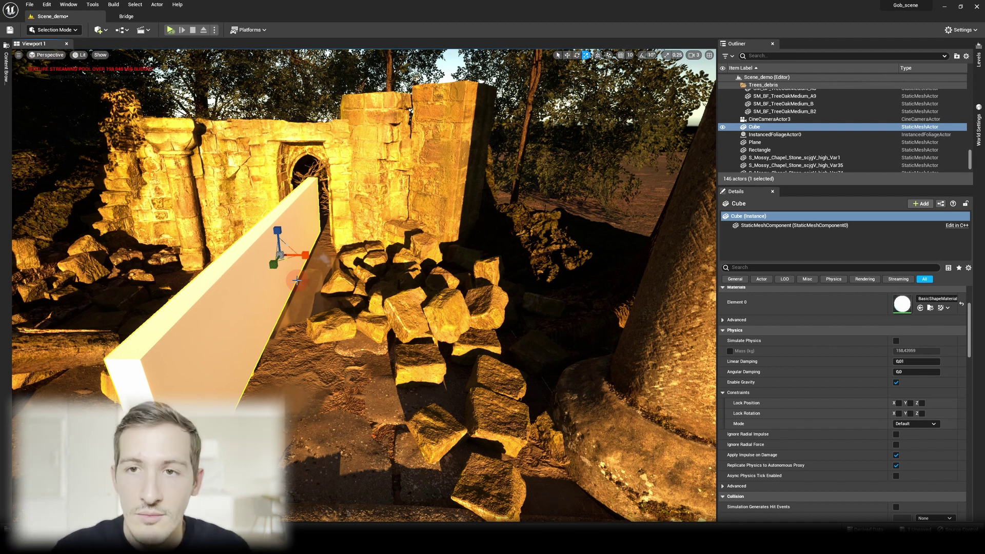
{"action": "key", "text": "w"}
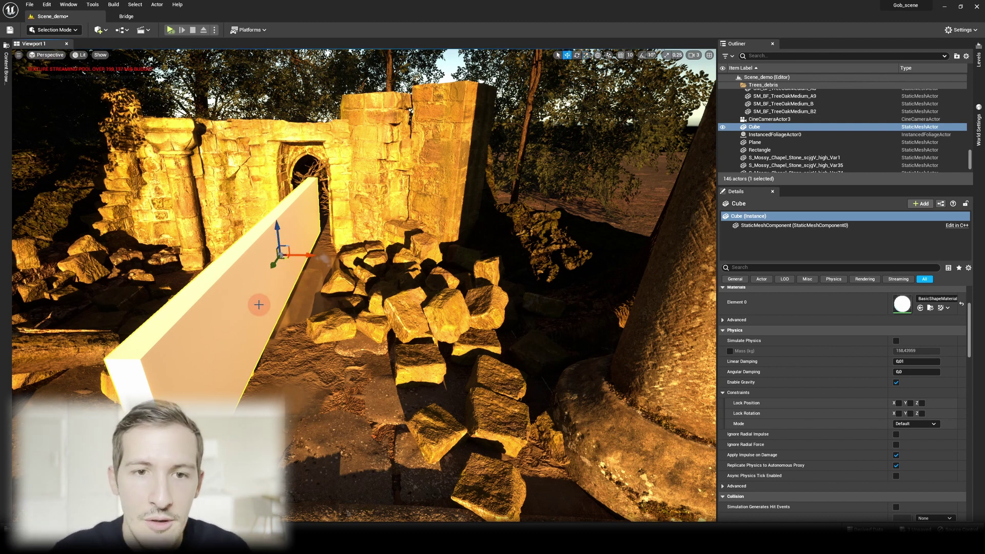
{"action": "key", "text": "Delete"}
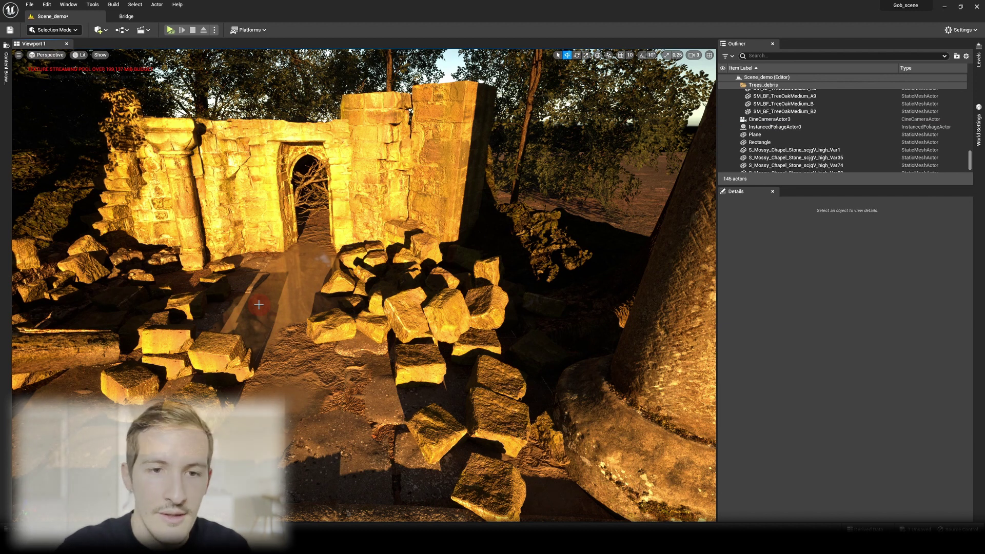